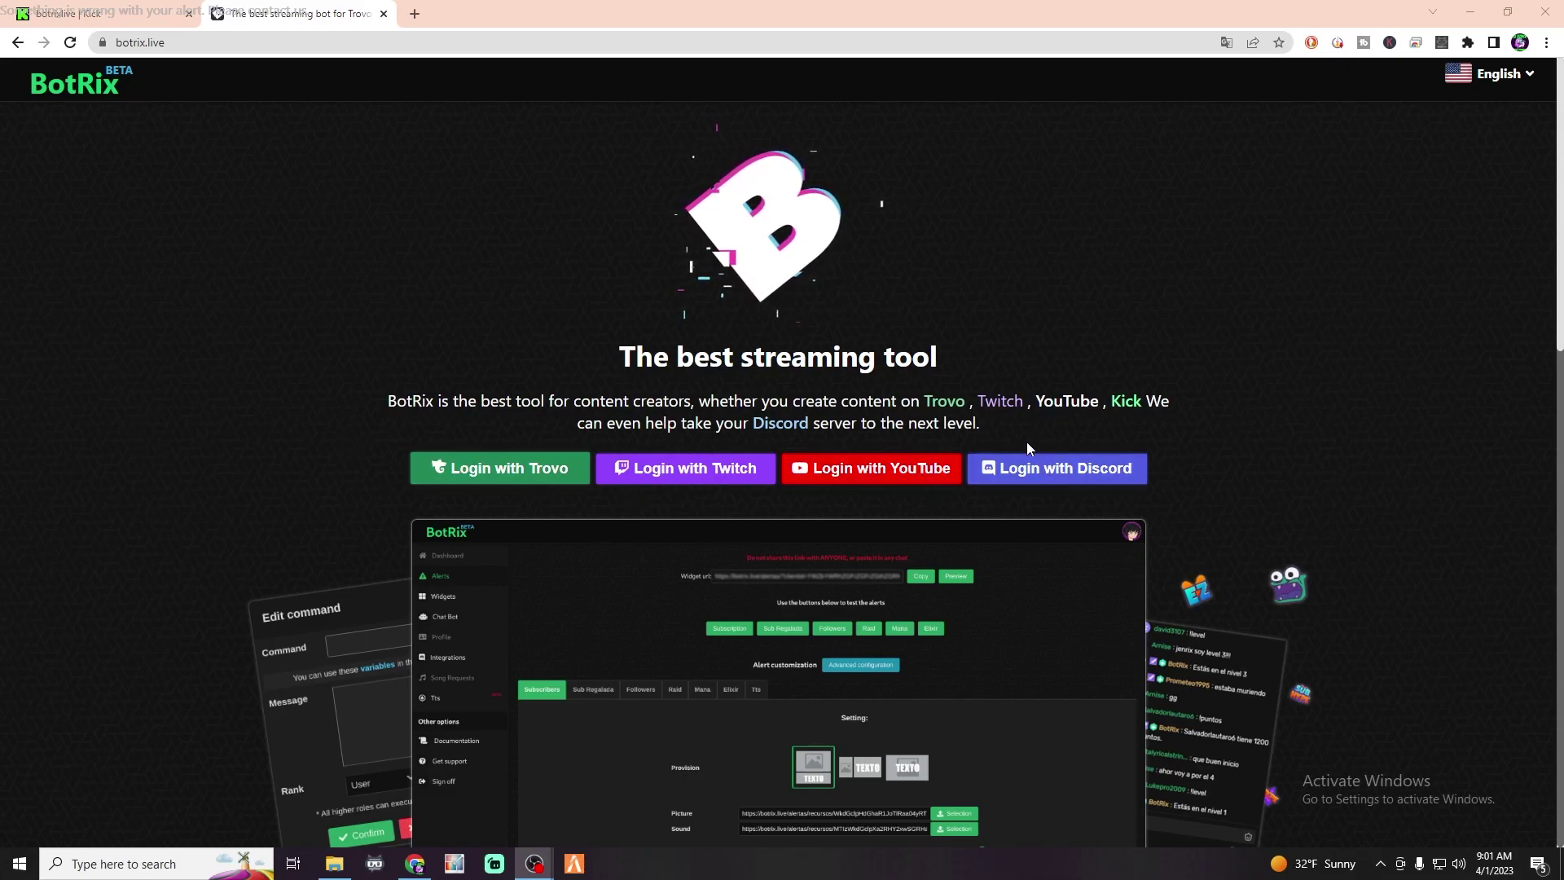
Sign in to BotRix with Discord, authorize access, and check the profile's linked platforms
click(1027, 468)
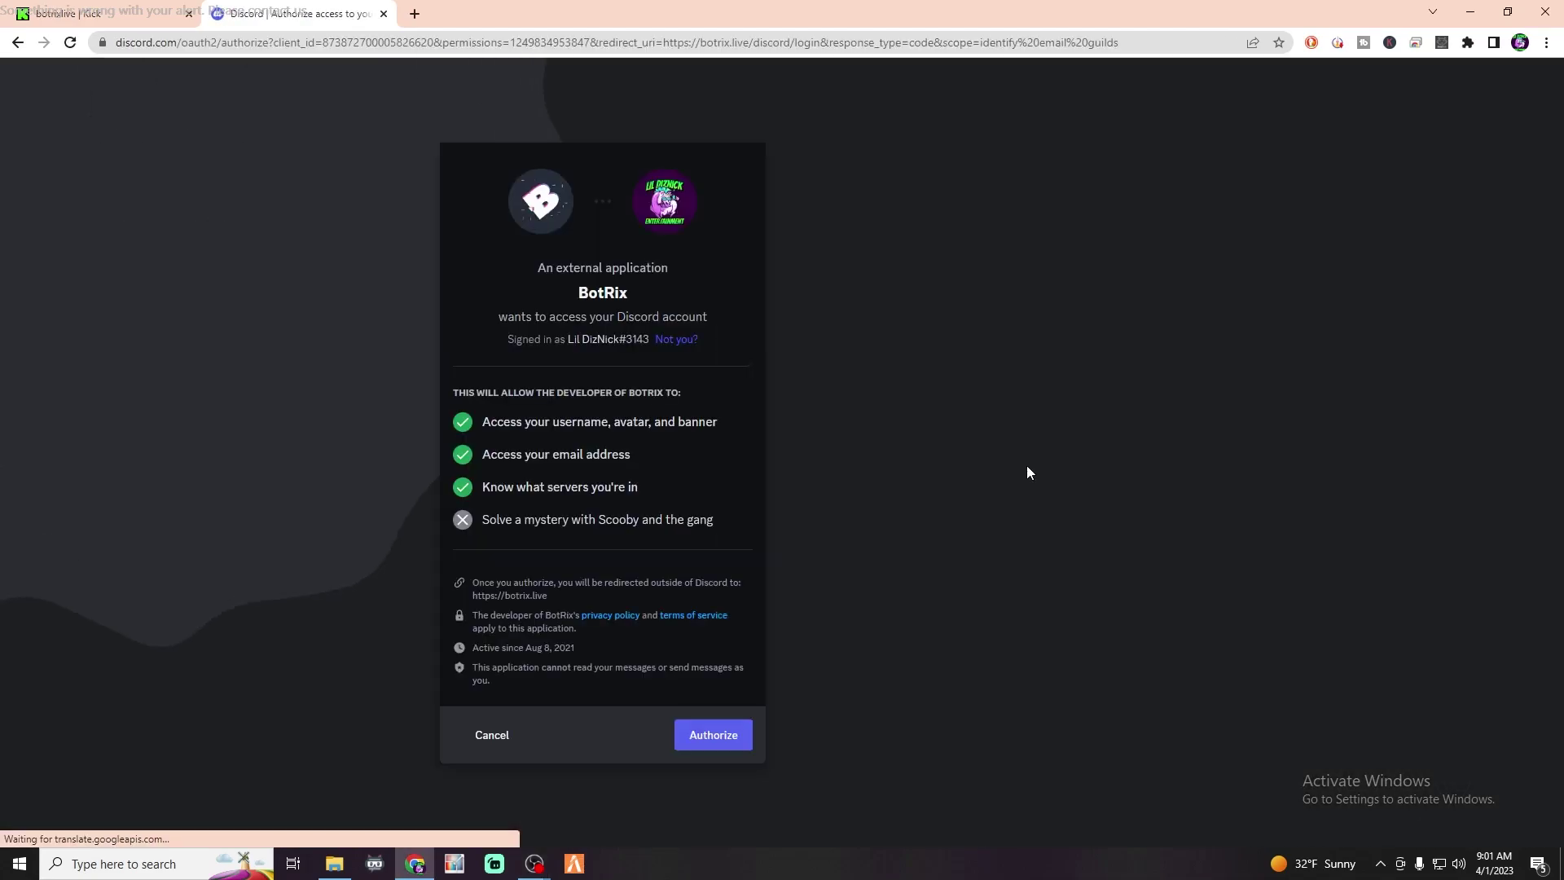
click(732, 738)
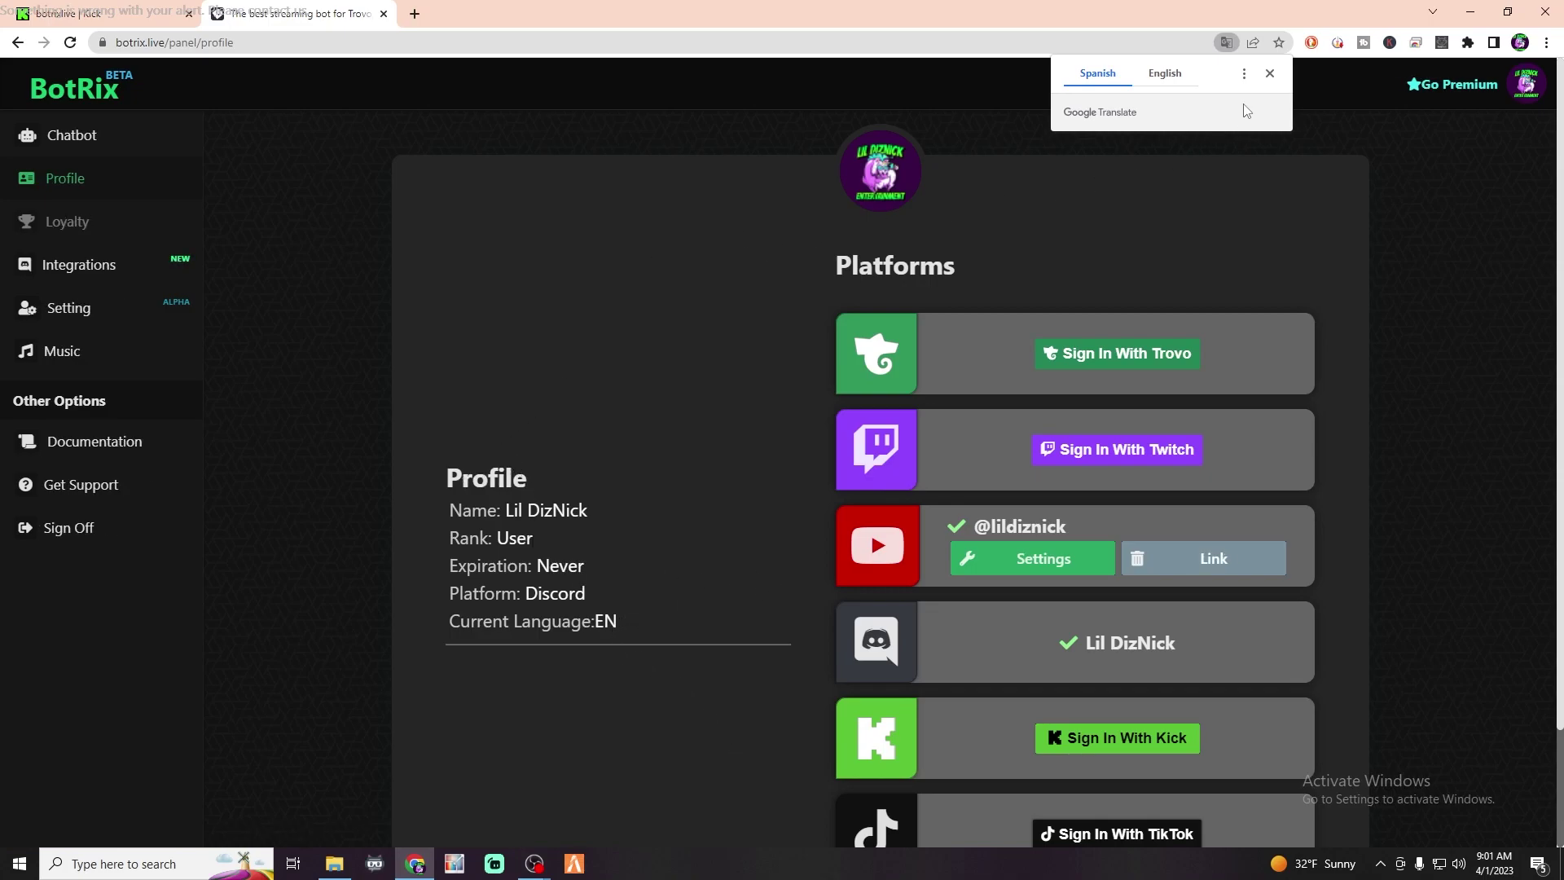
click(1269, 74)
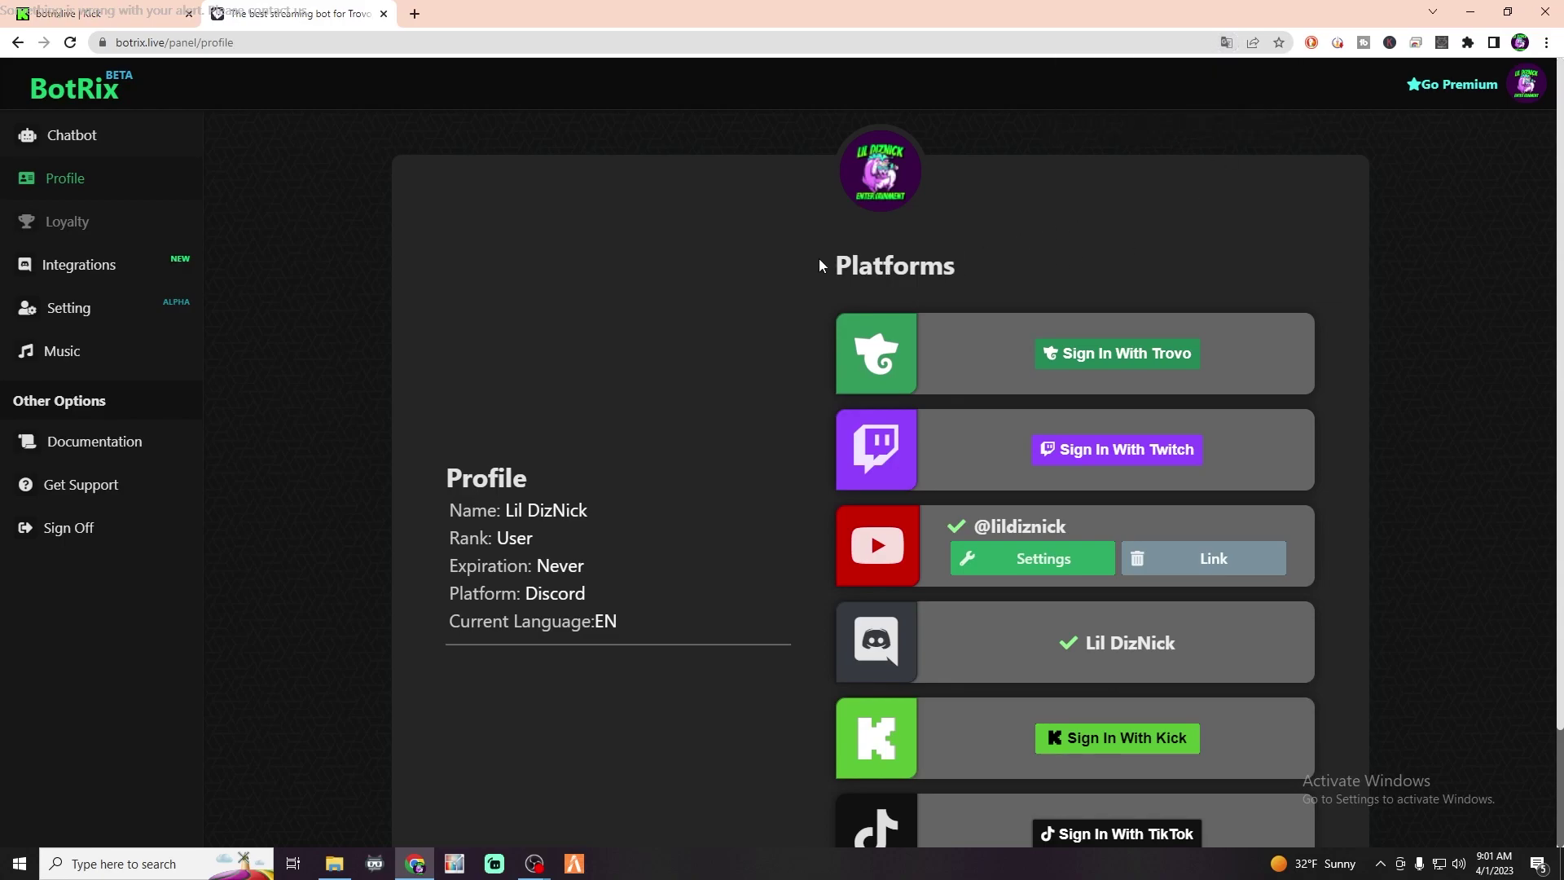
scroll(1095, 374, down, 1)
scroll(1094, 381, down, 2)
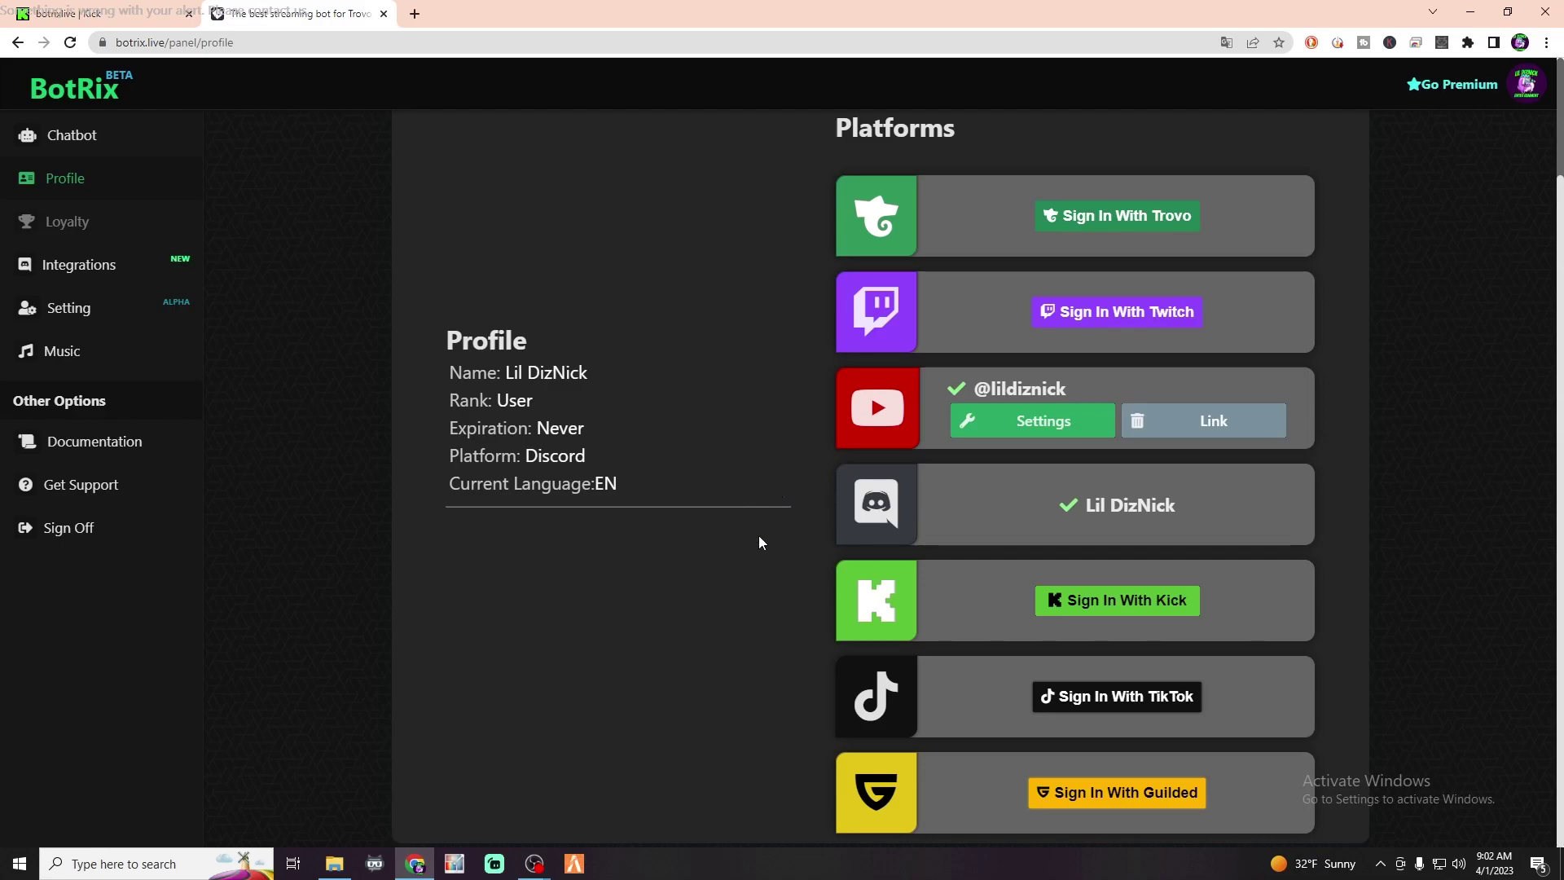
Start Kick account linking and submit the Kick username 'lildiznick'
click(1083, 605)
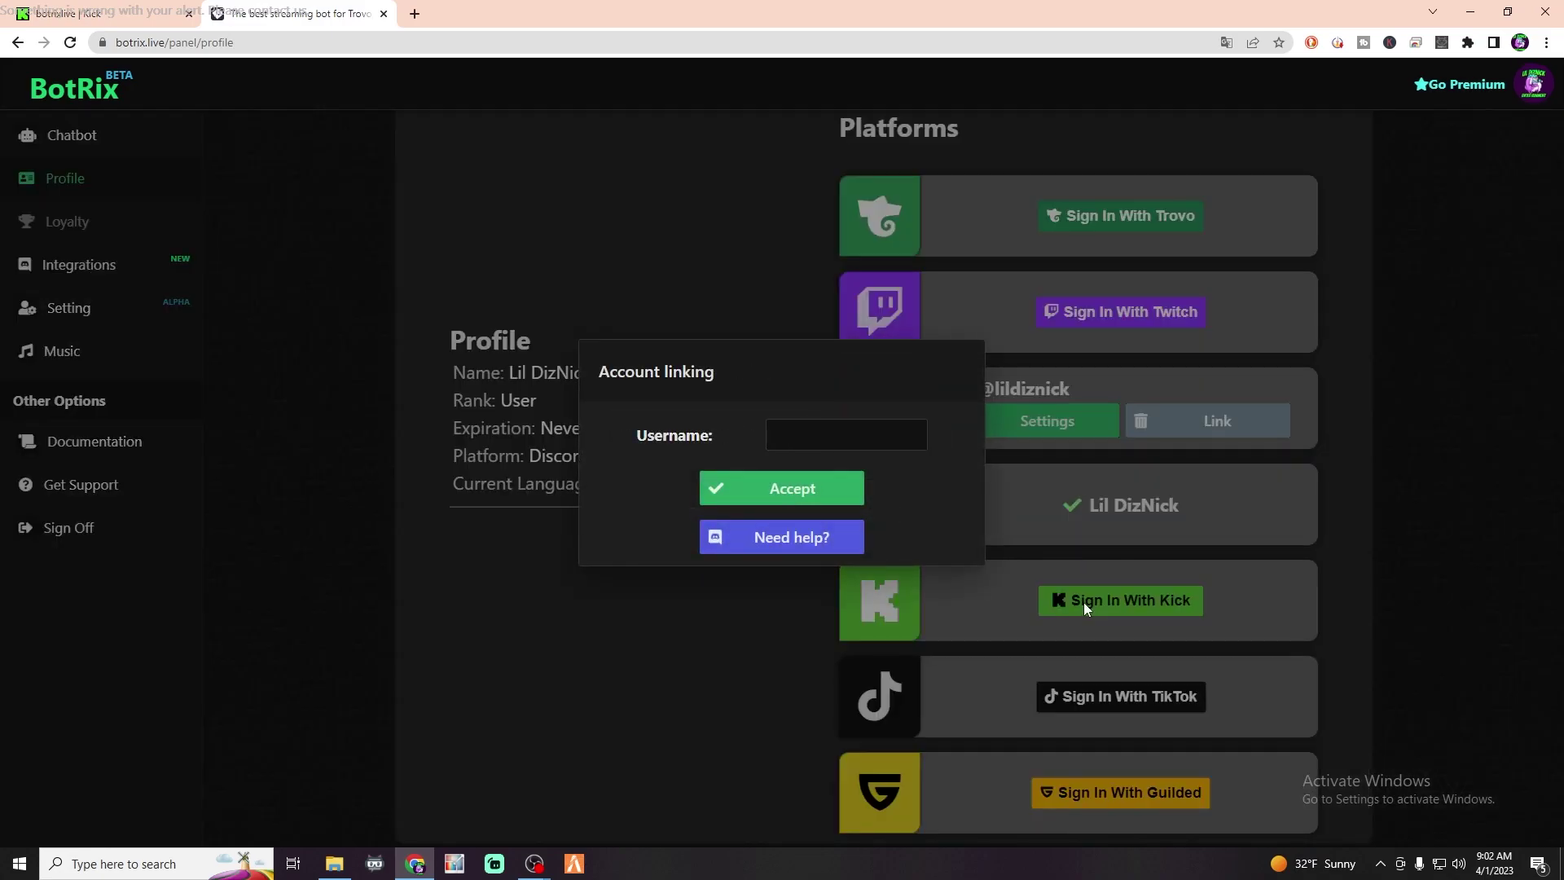
click(782, 434)
text(lil)
text(d)
text(iznick)
click(775, 489)
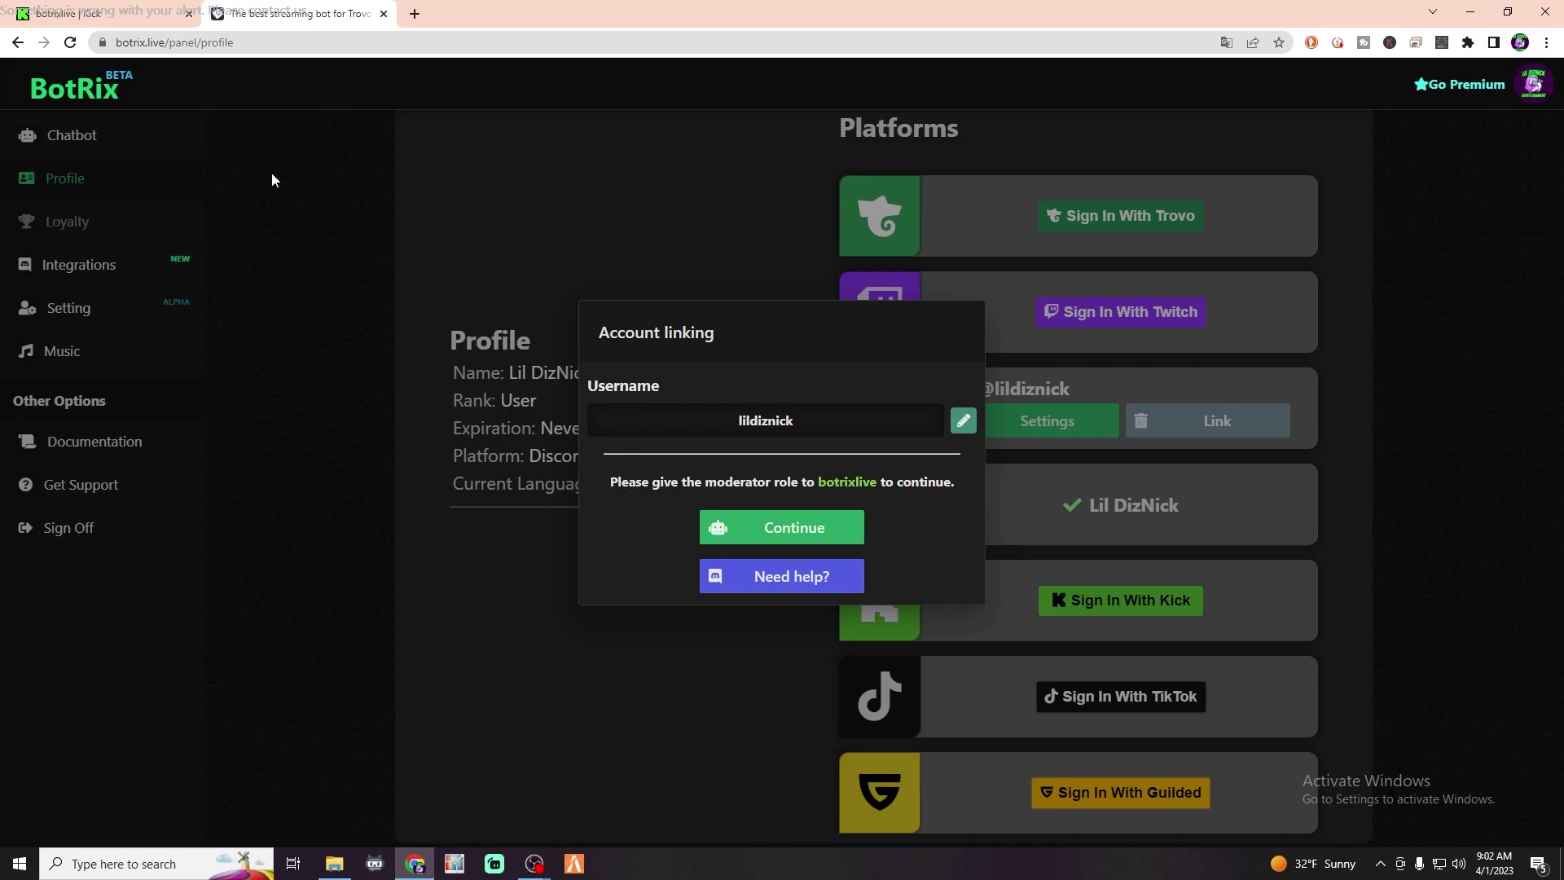
Open kick.com in a new tab and reach the creator dashboard's Community section
click(415, 14)
text(kick.com)
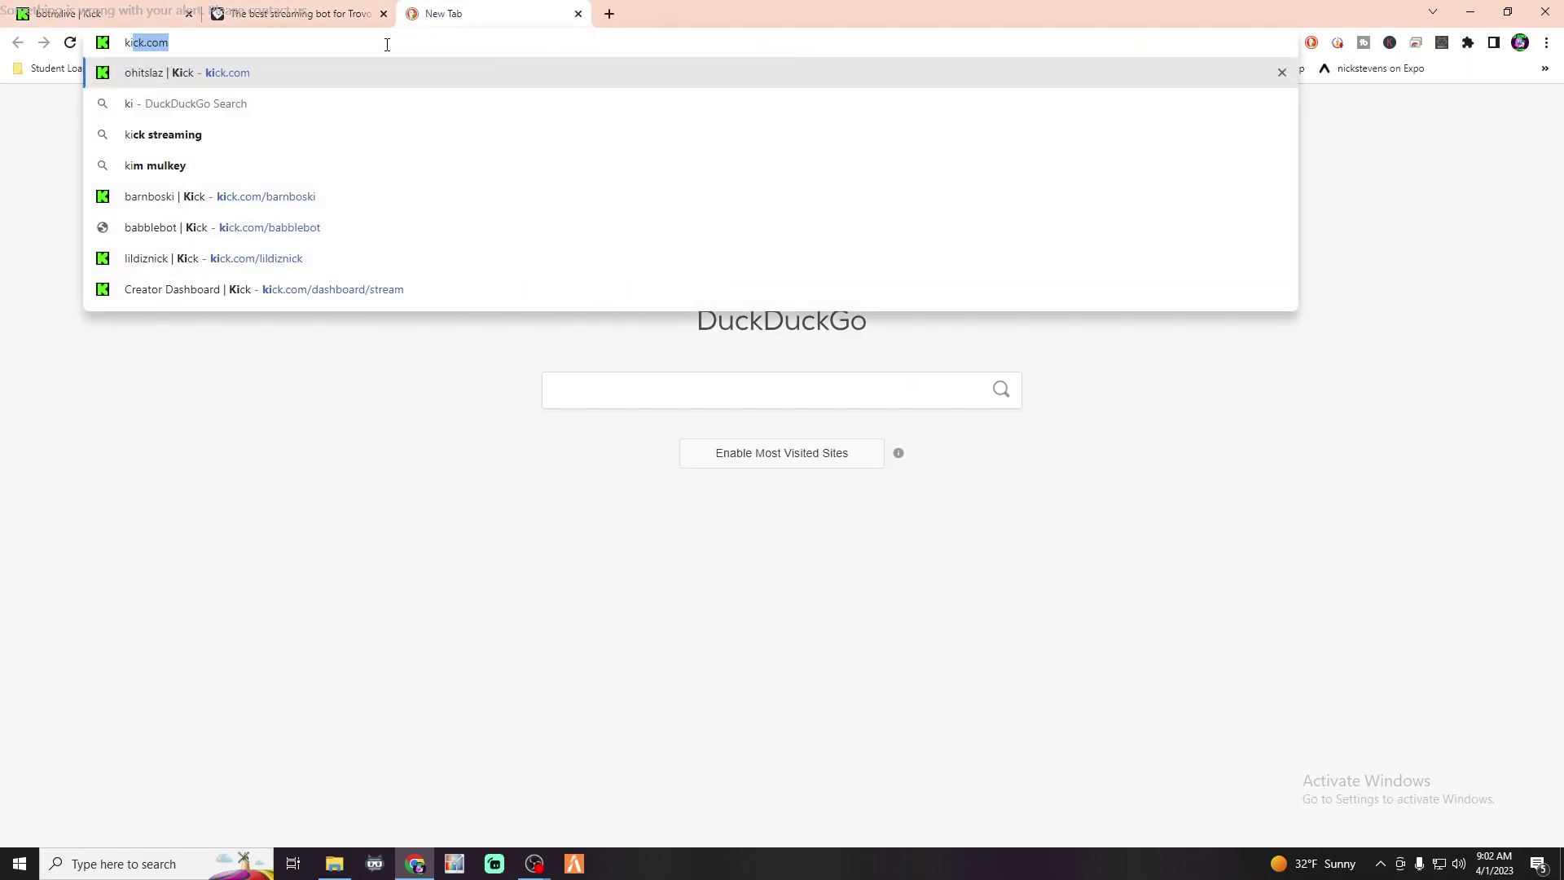
key(Return)
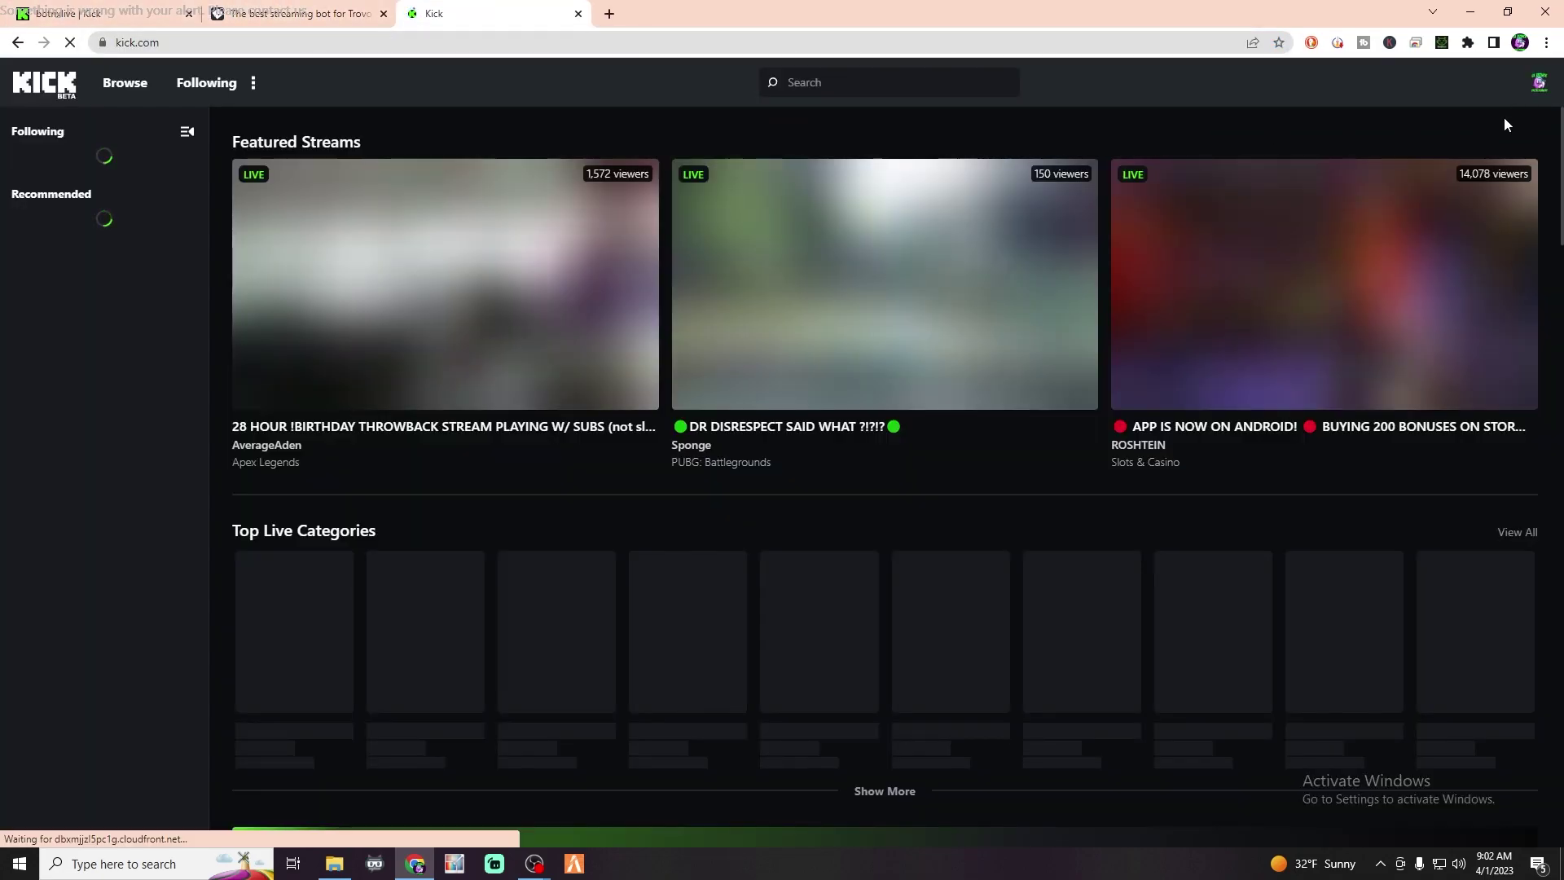
click(1538, 84)
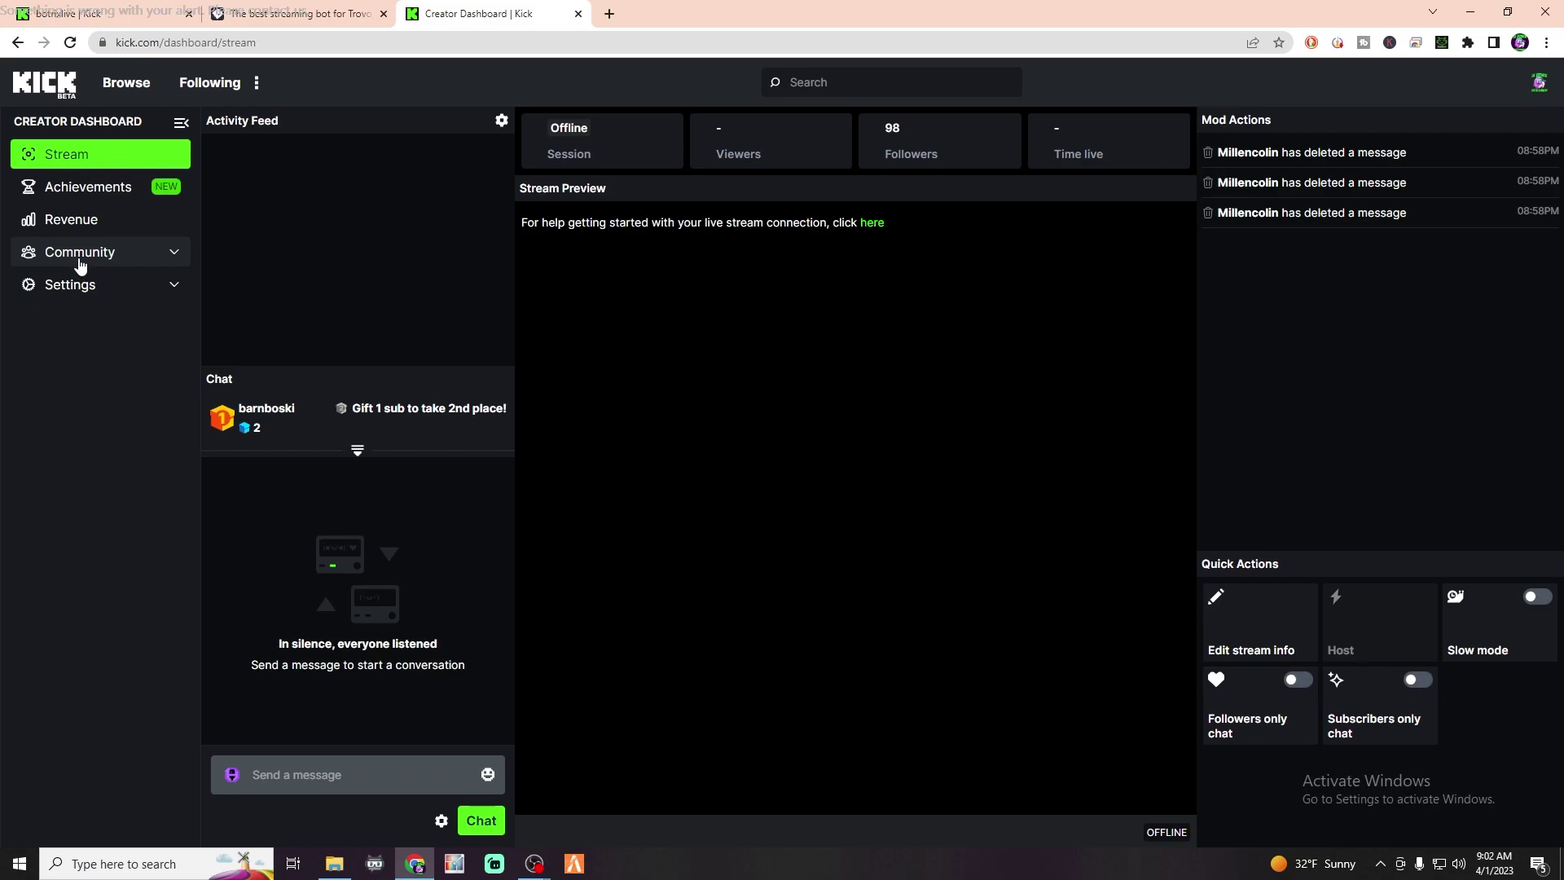
click(87, 260)
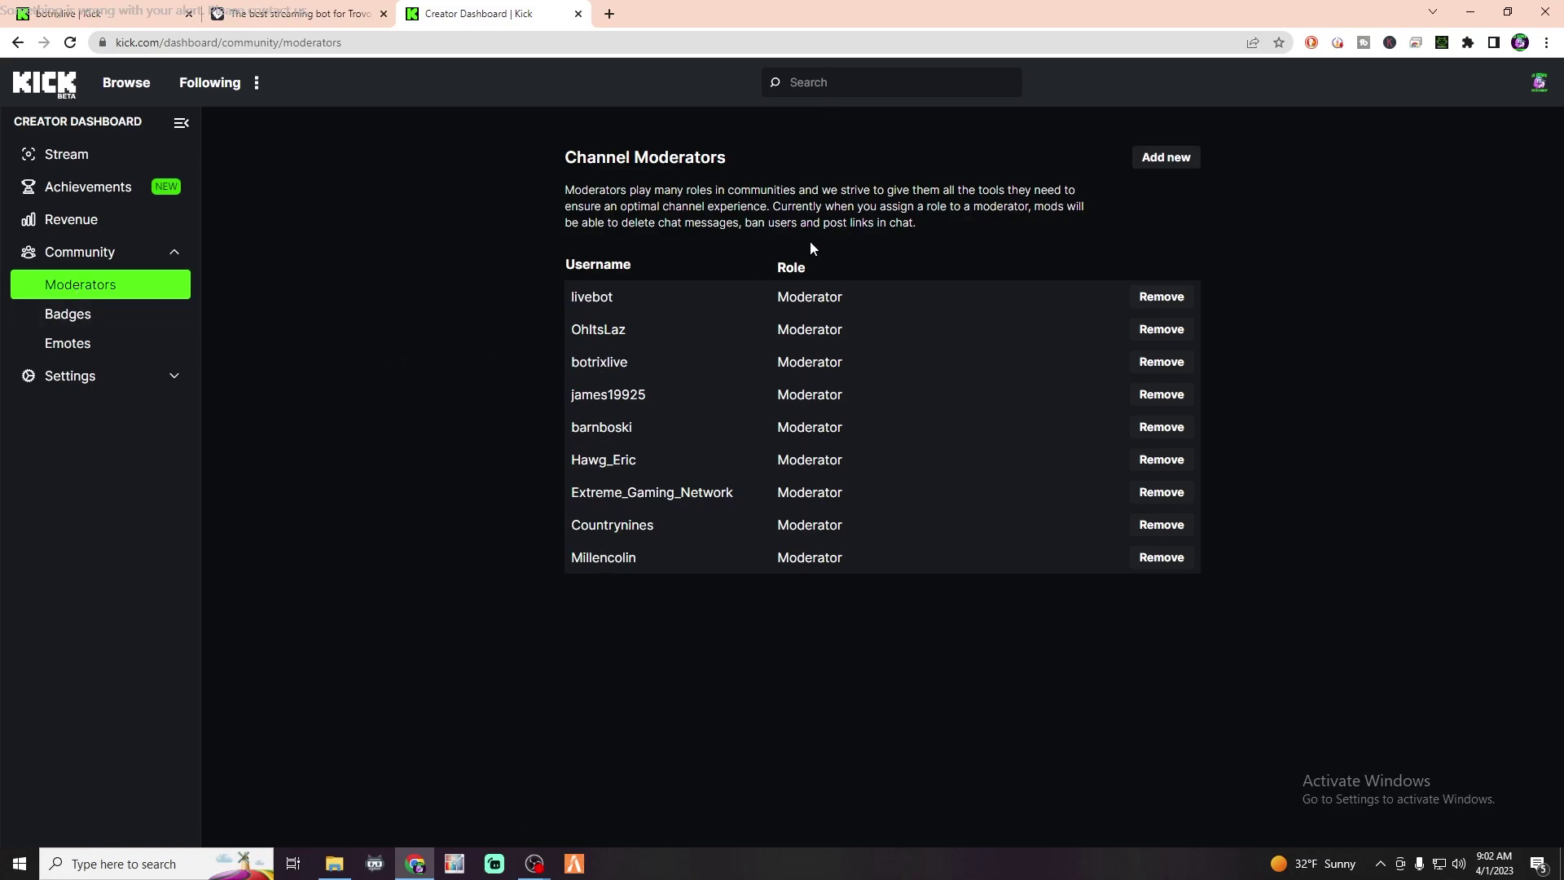
Search 'botrixlive' under Add new moderator and confirm it is already a moderator
click(1162, 158)
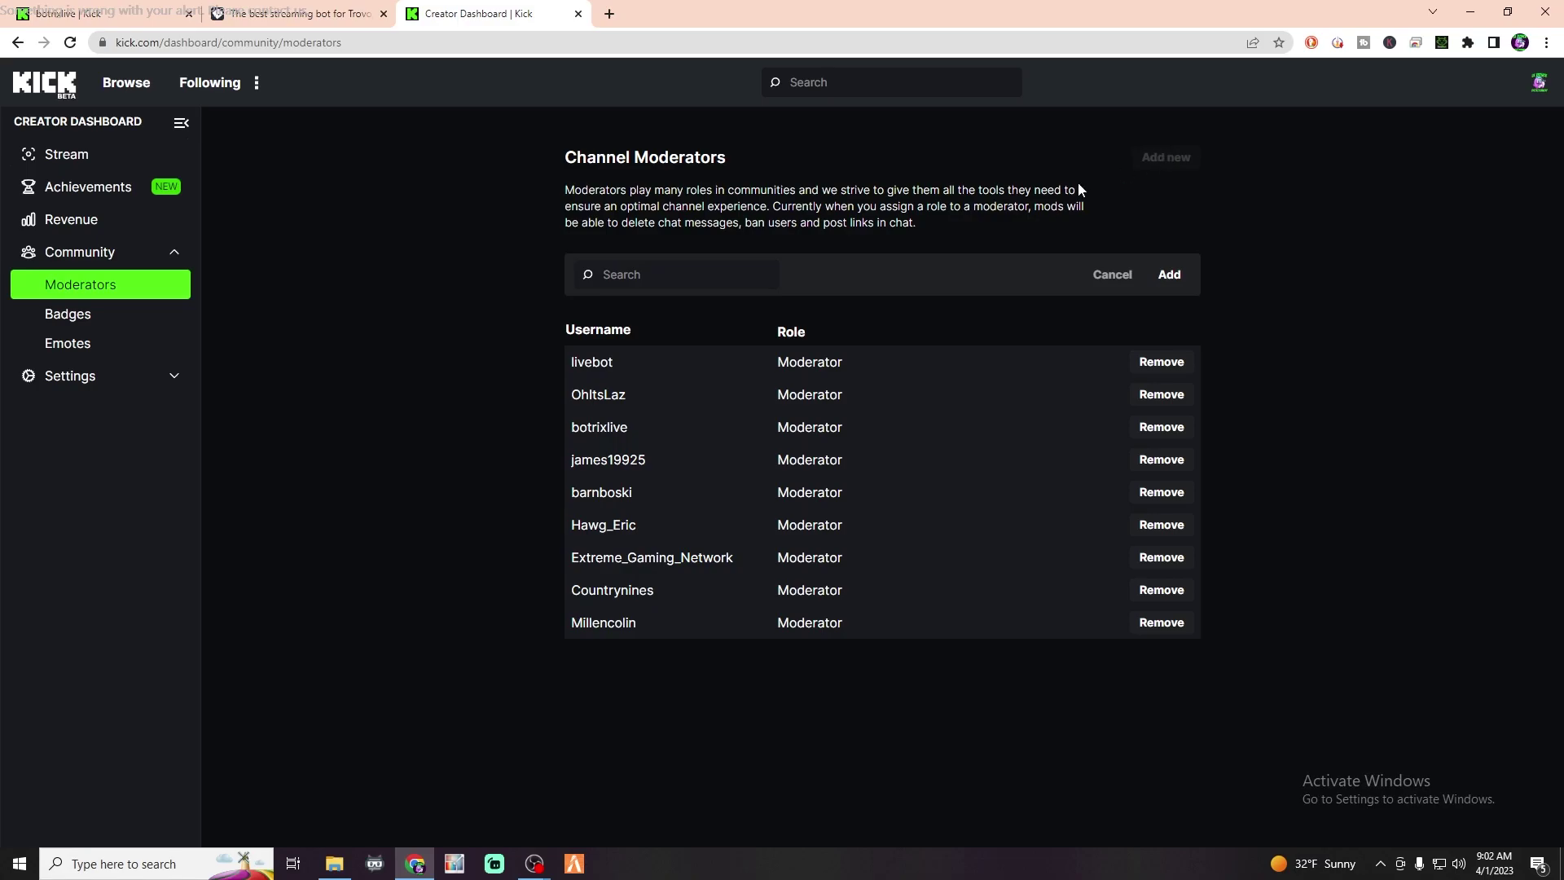
text(bo)
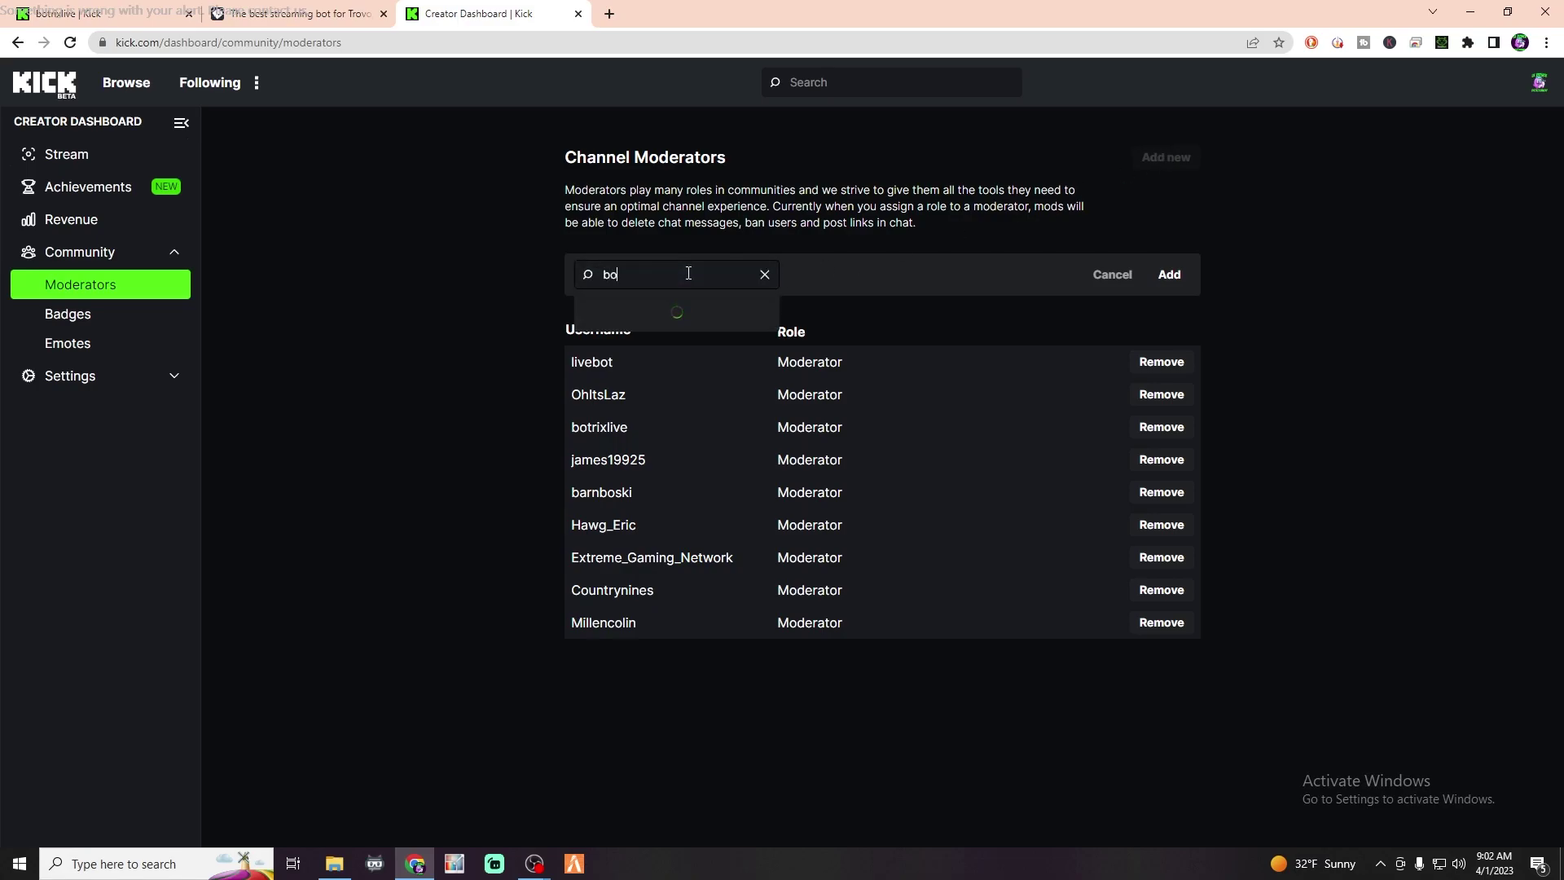
text(trixli)
text(ve)
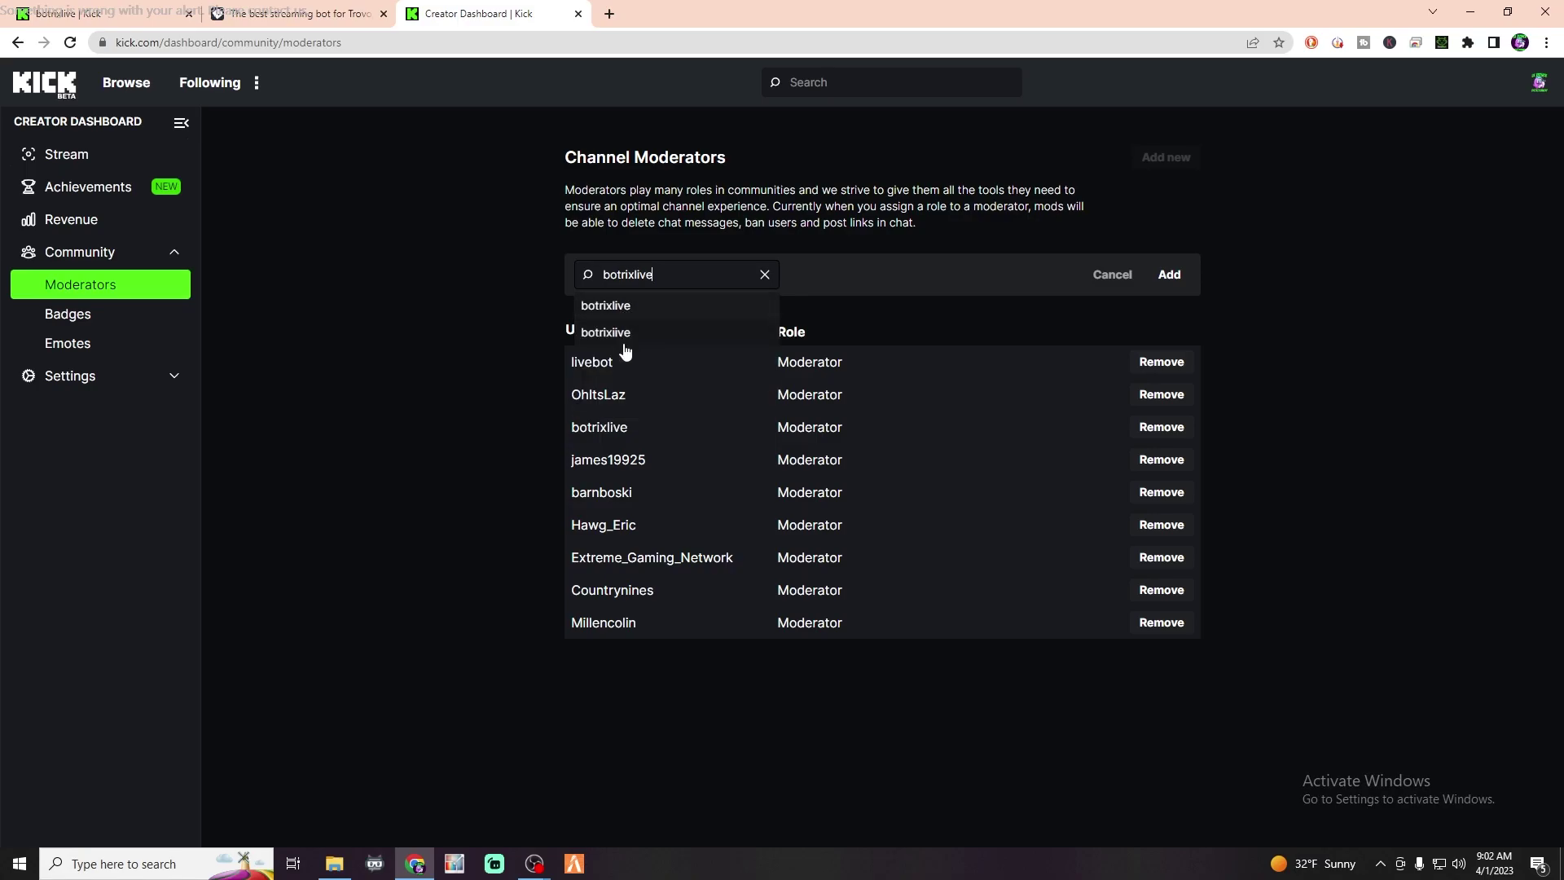
click(765, 274)
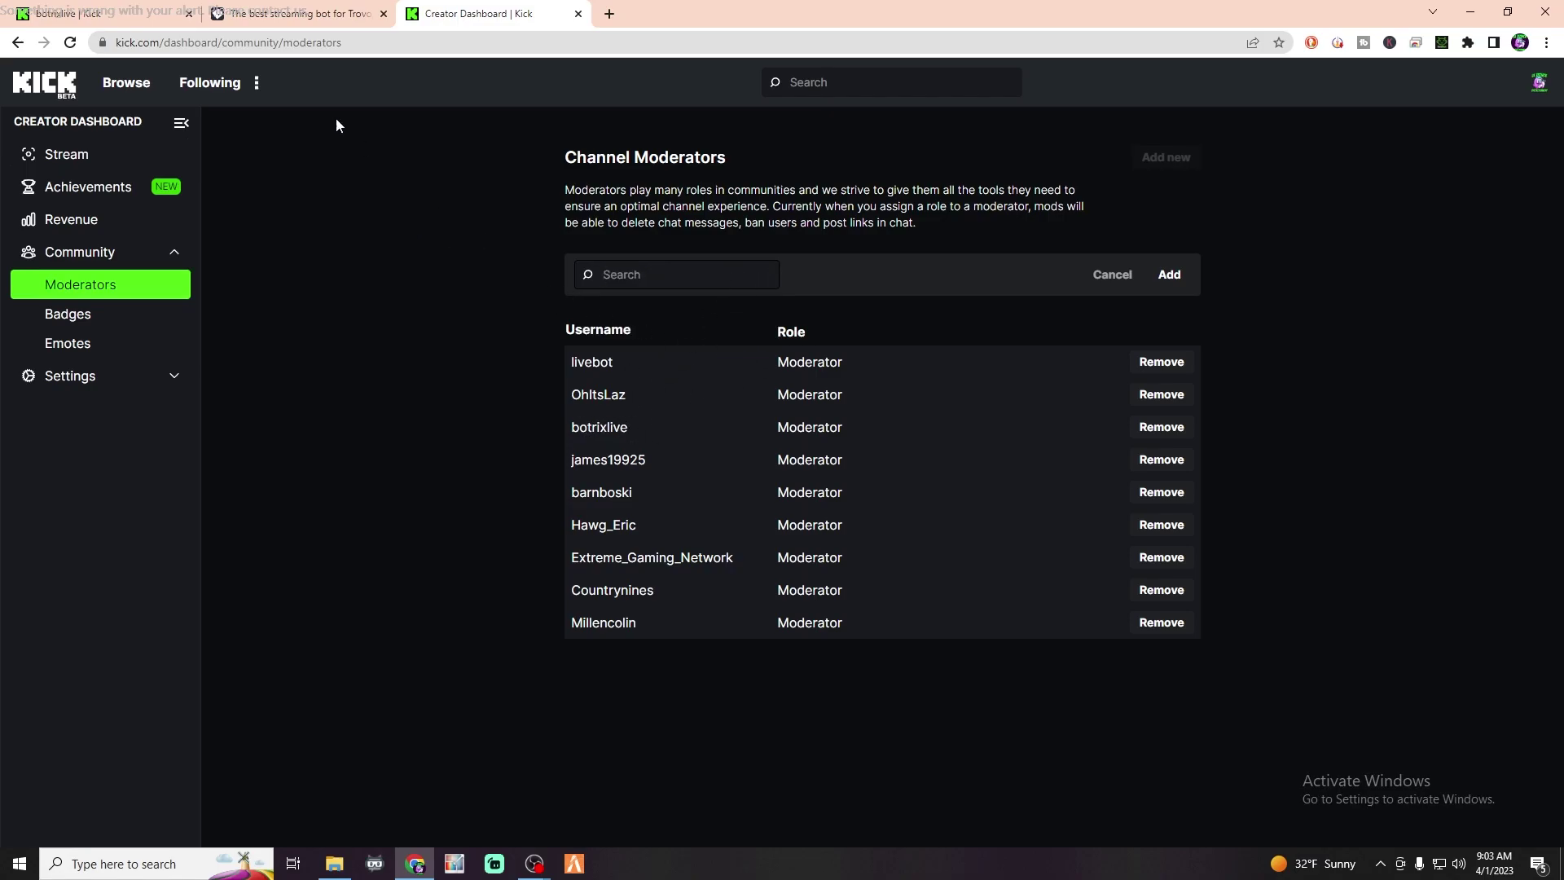
click(290, 16)
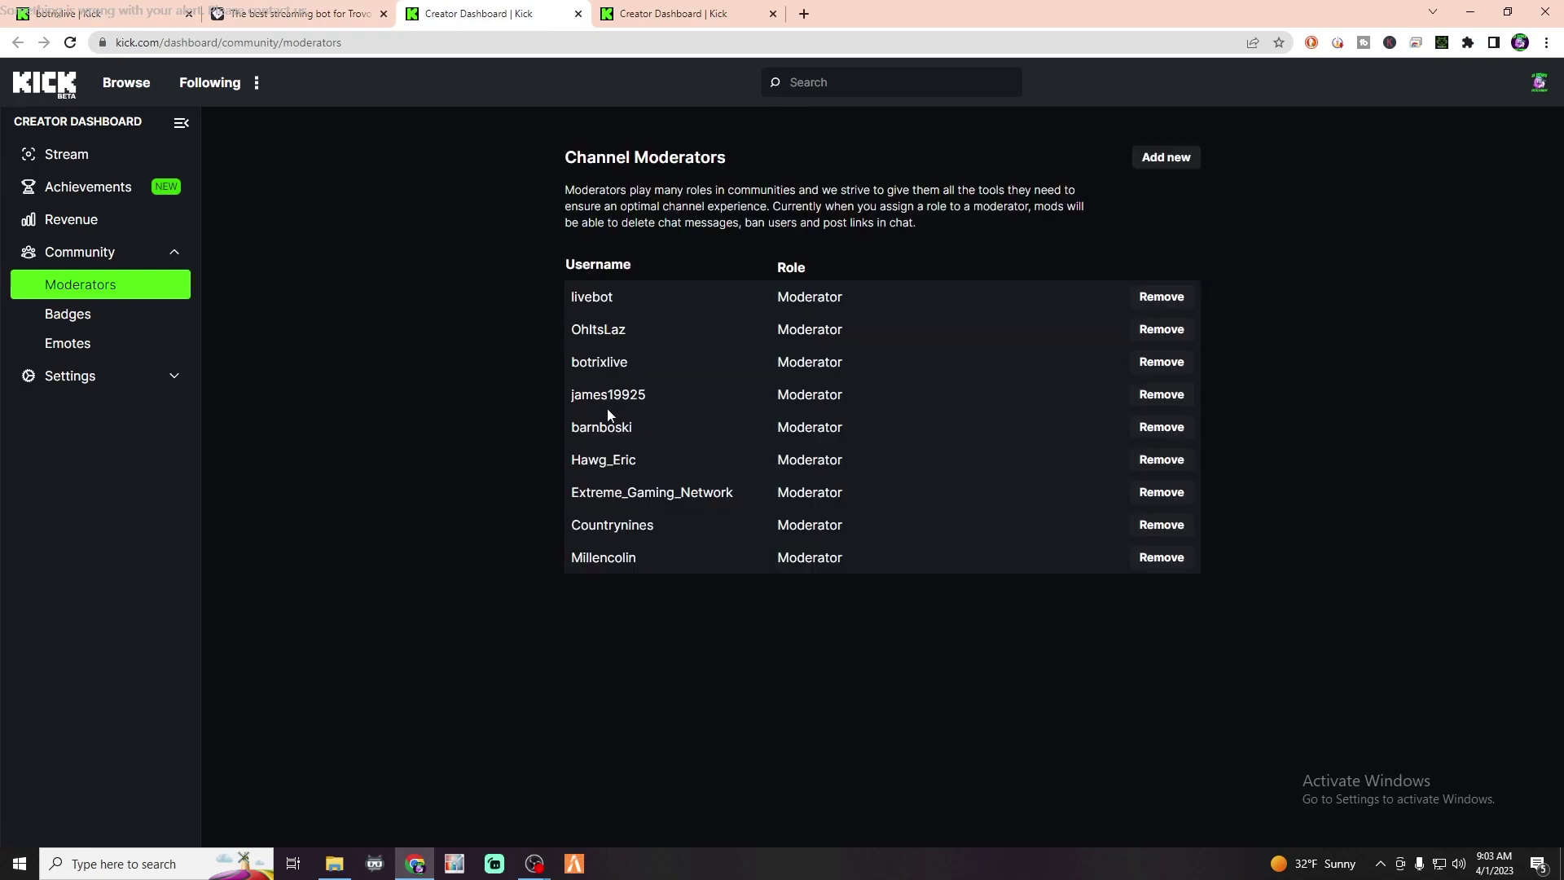
Close the dashboard tab and select the !link verification command in BotRix
click(579, 14)
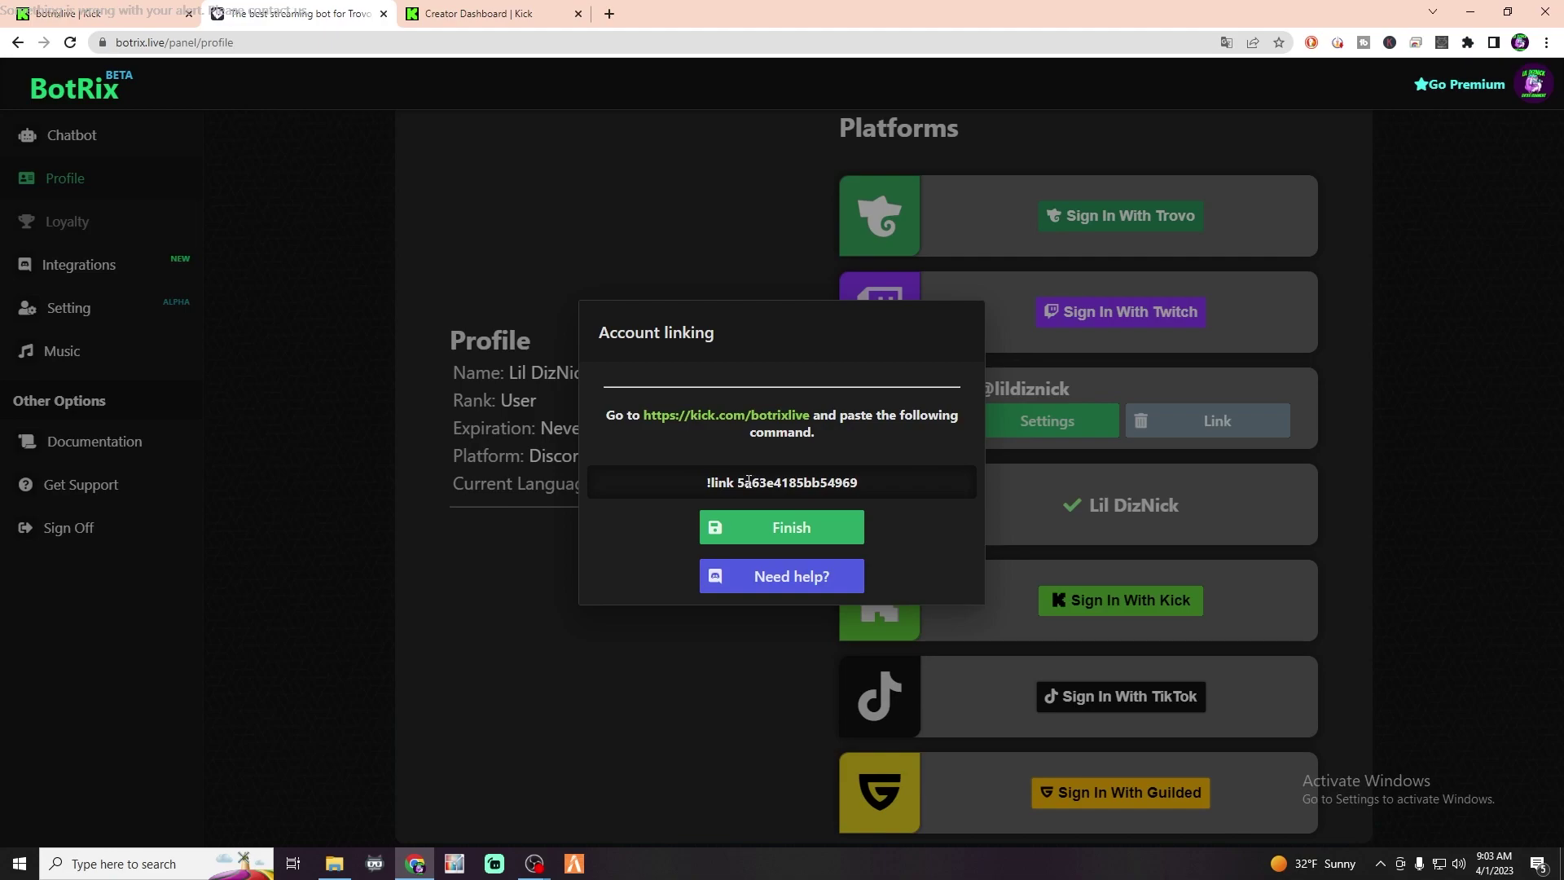
drag(714, 482, 902, 492)
key(ctrl+c)
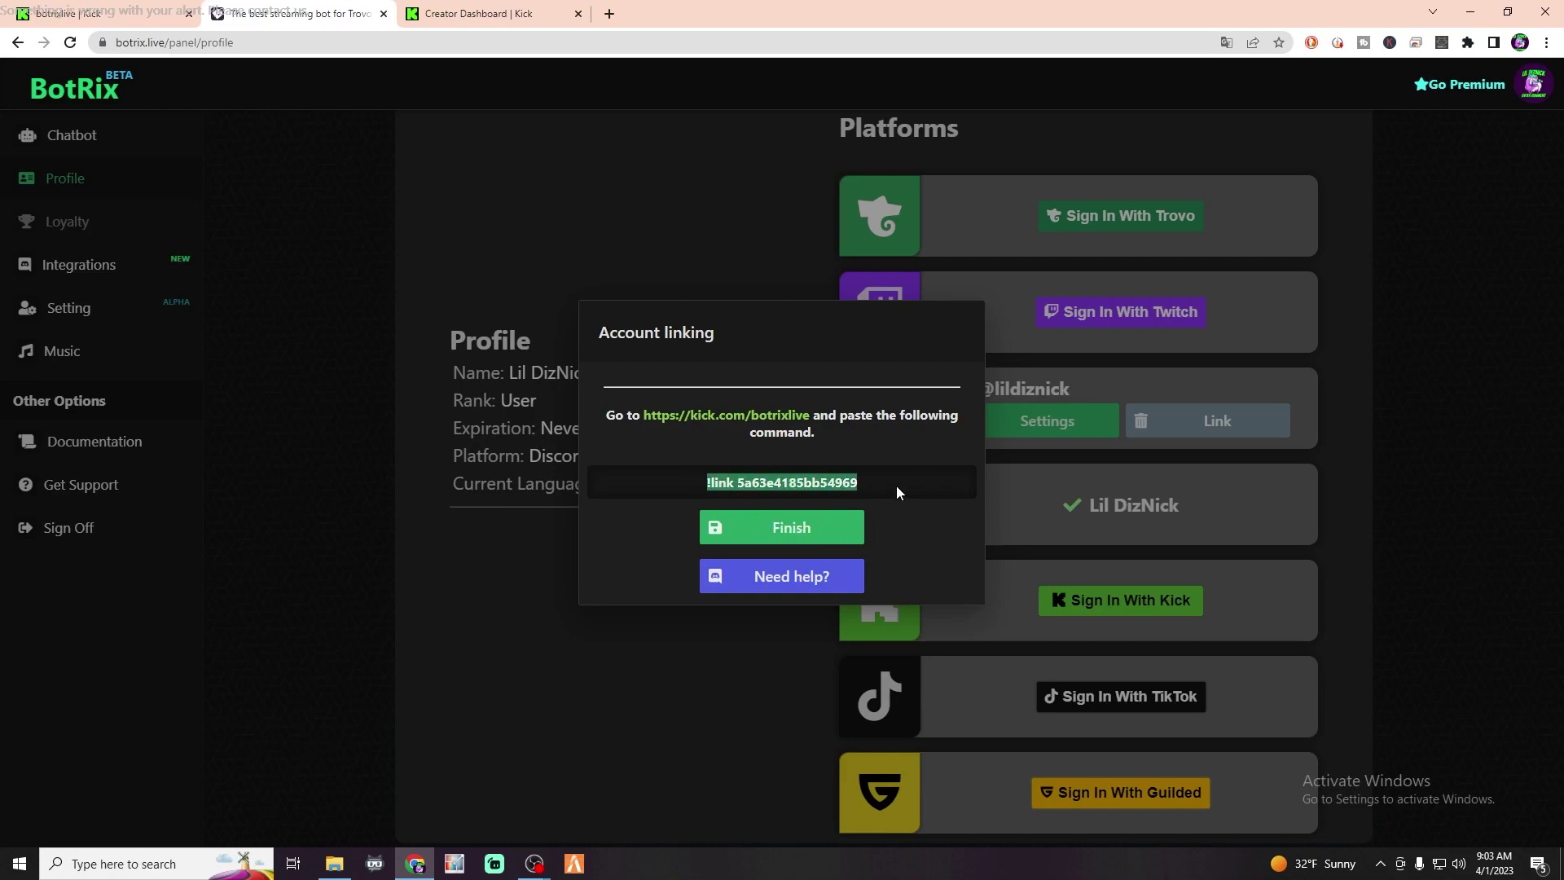
Paste and send the !link command in botrixlive's Kick channel chat
click(81, 13)
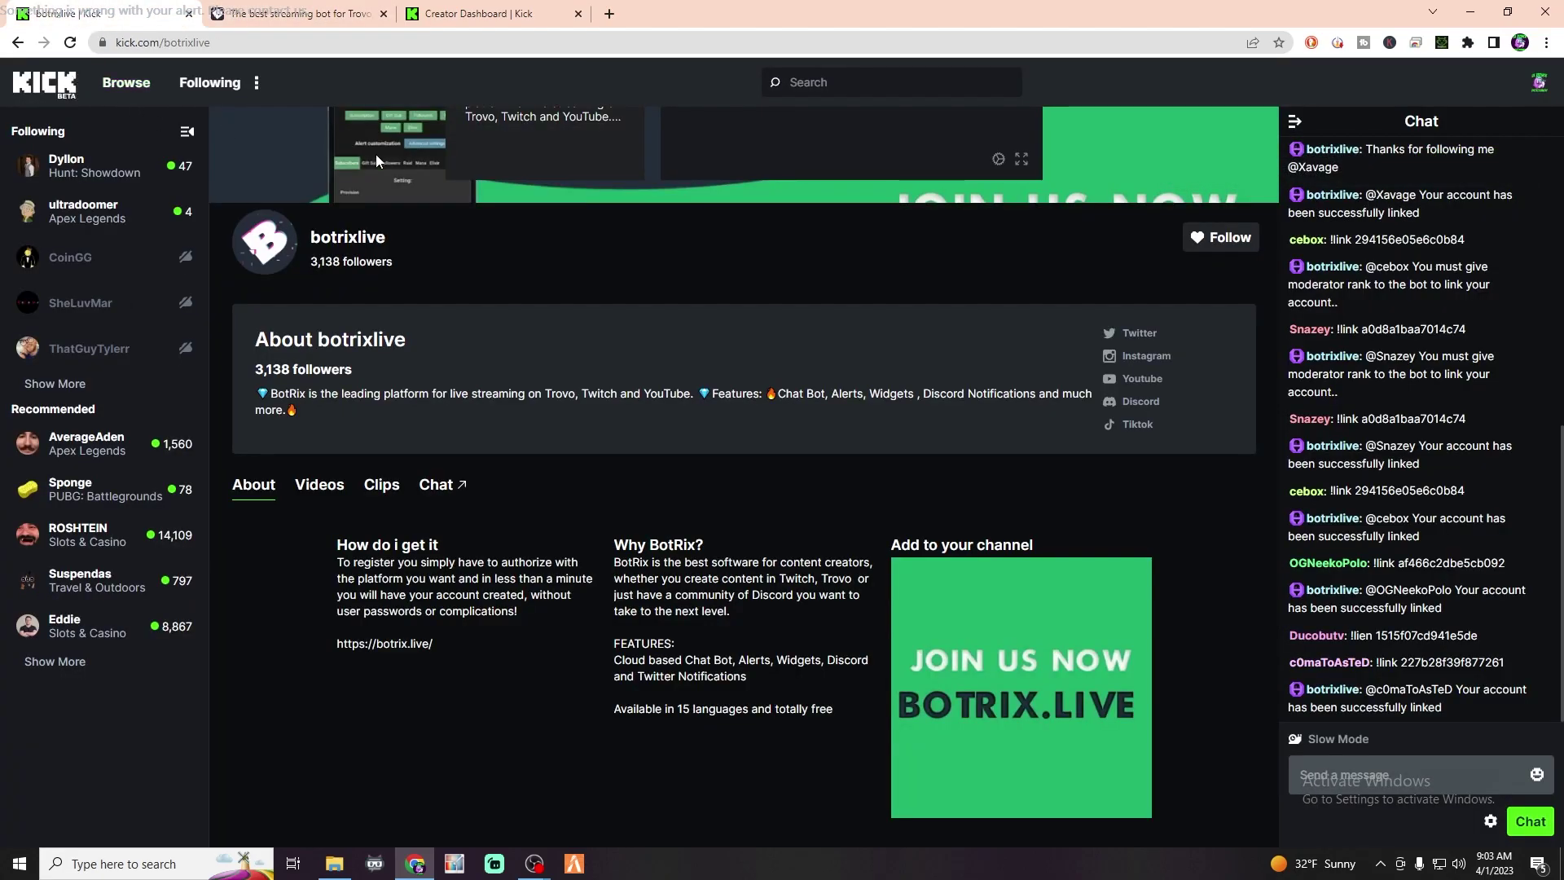
mouse_move(1405, 562)
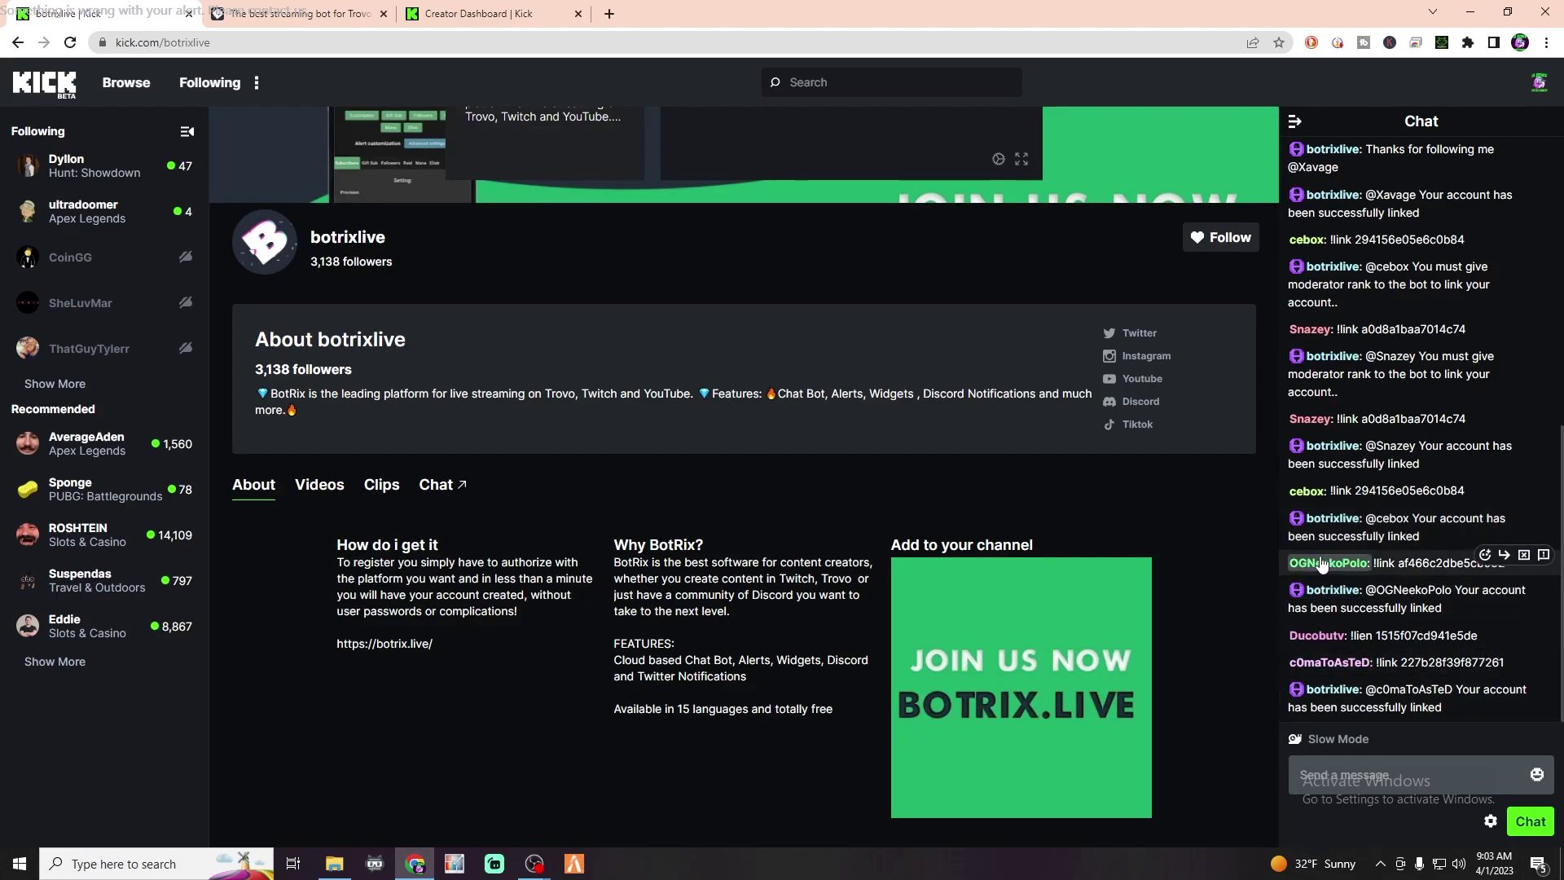
click(1342, 772)
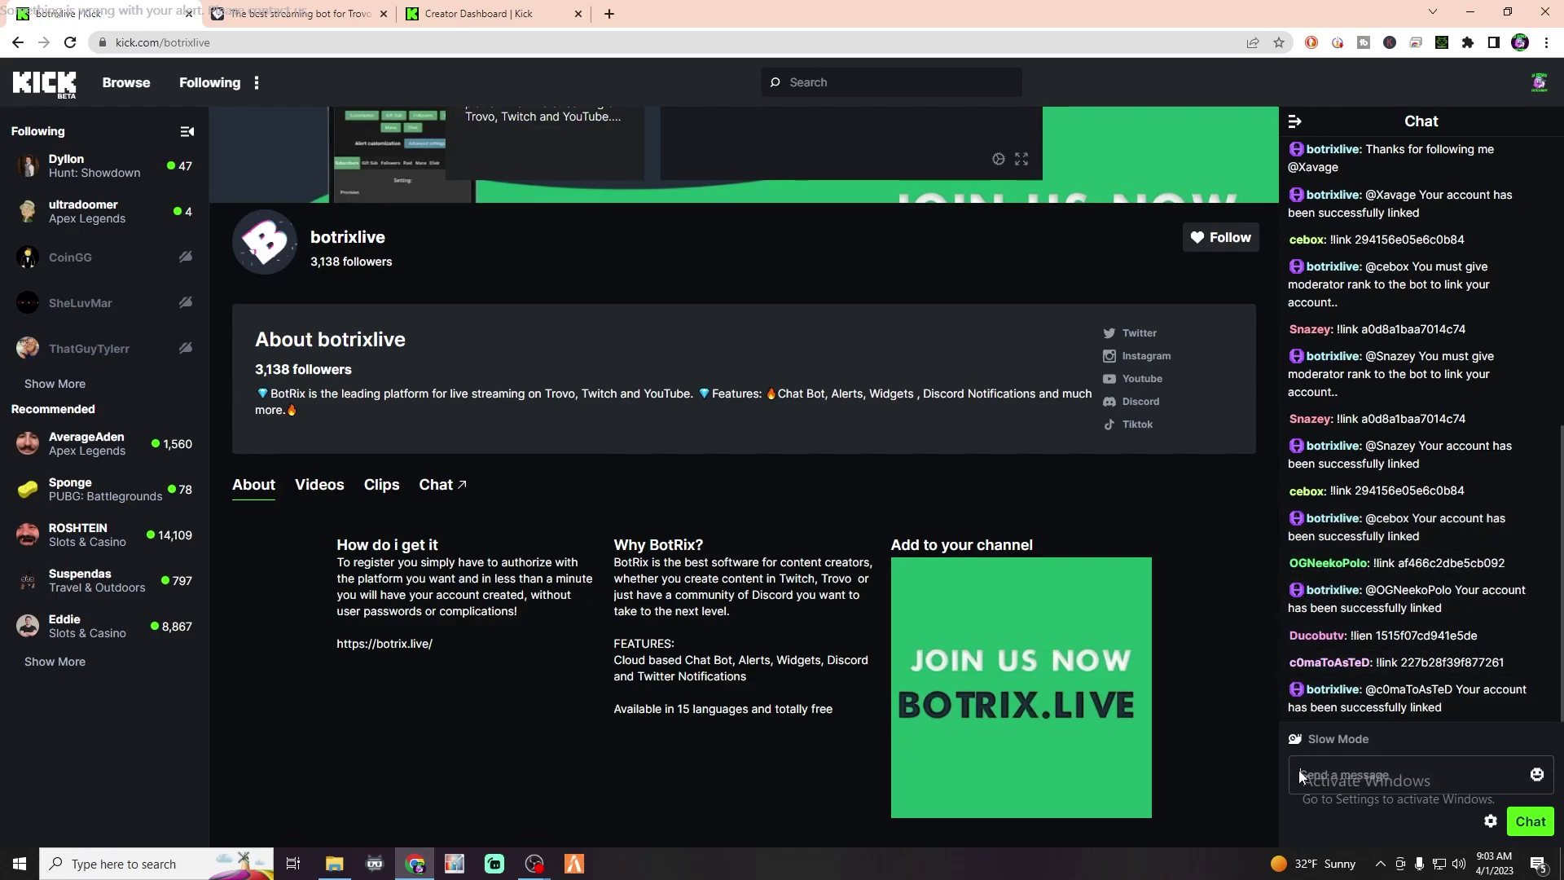
key(ctrl+v)
key(Return)
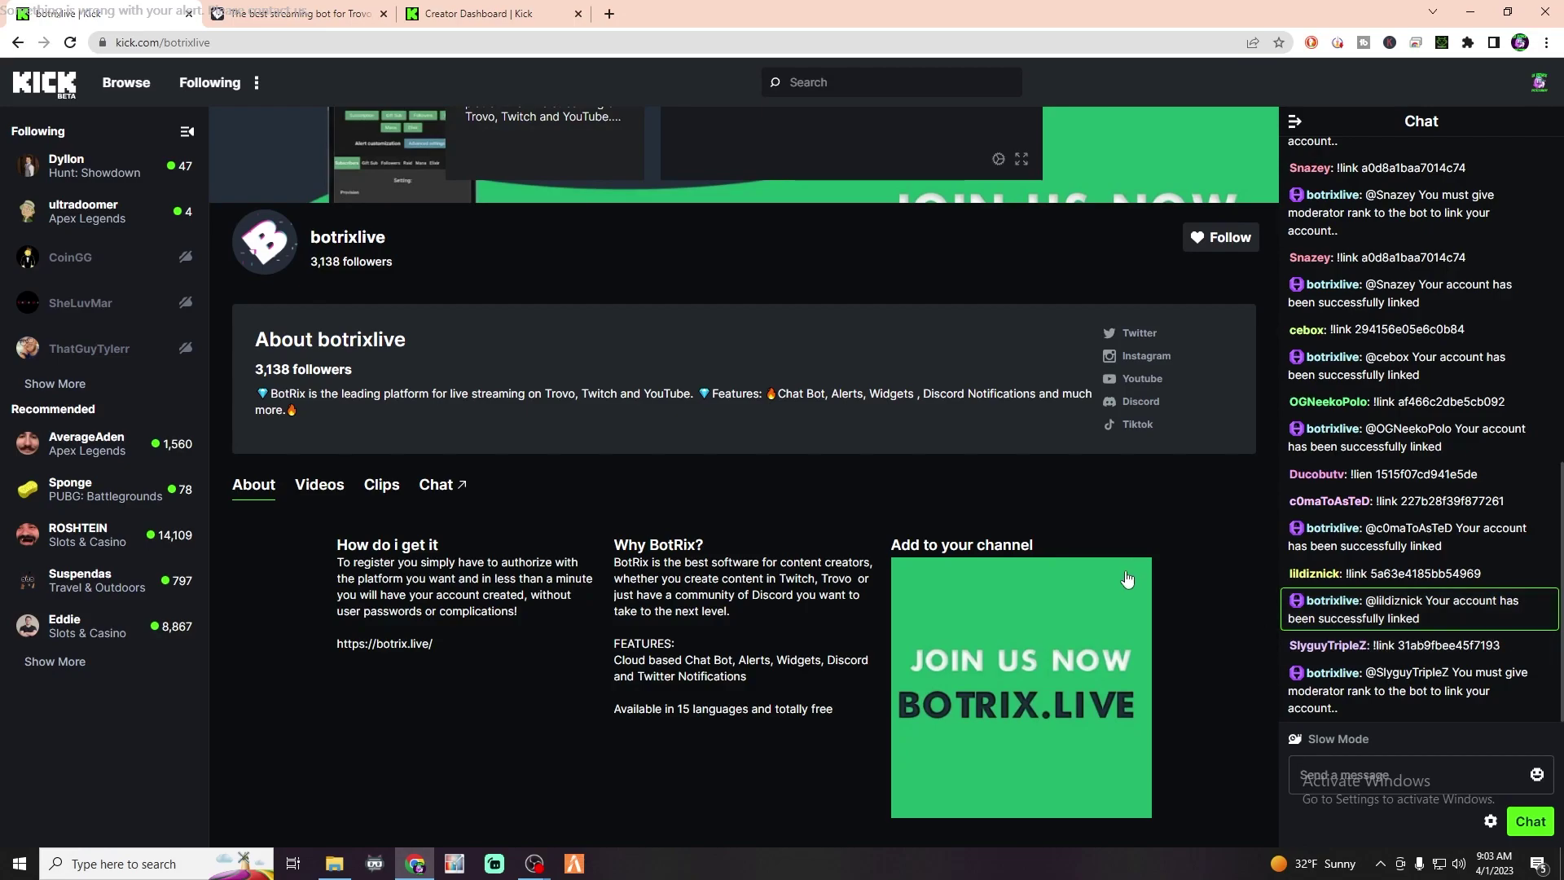
Finish Kick linking and confirm lildiznick appears under the profile's Platforms
click(270, 23)
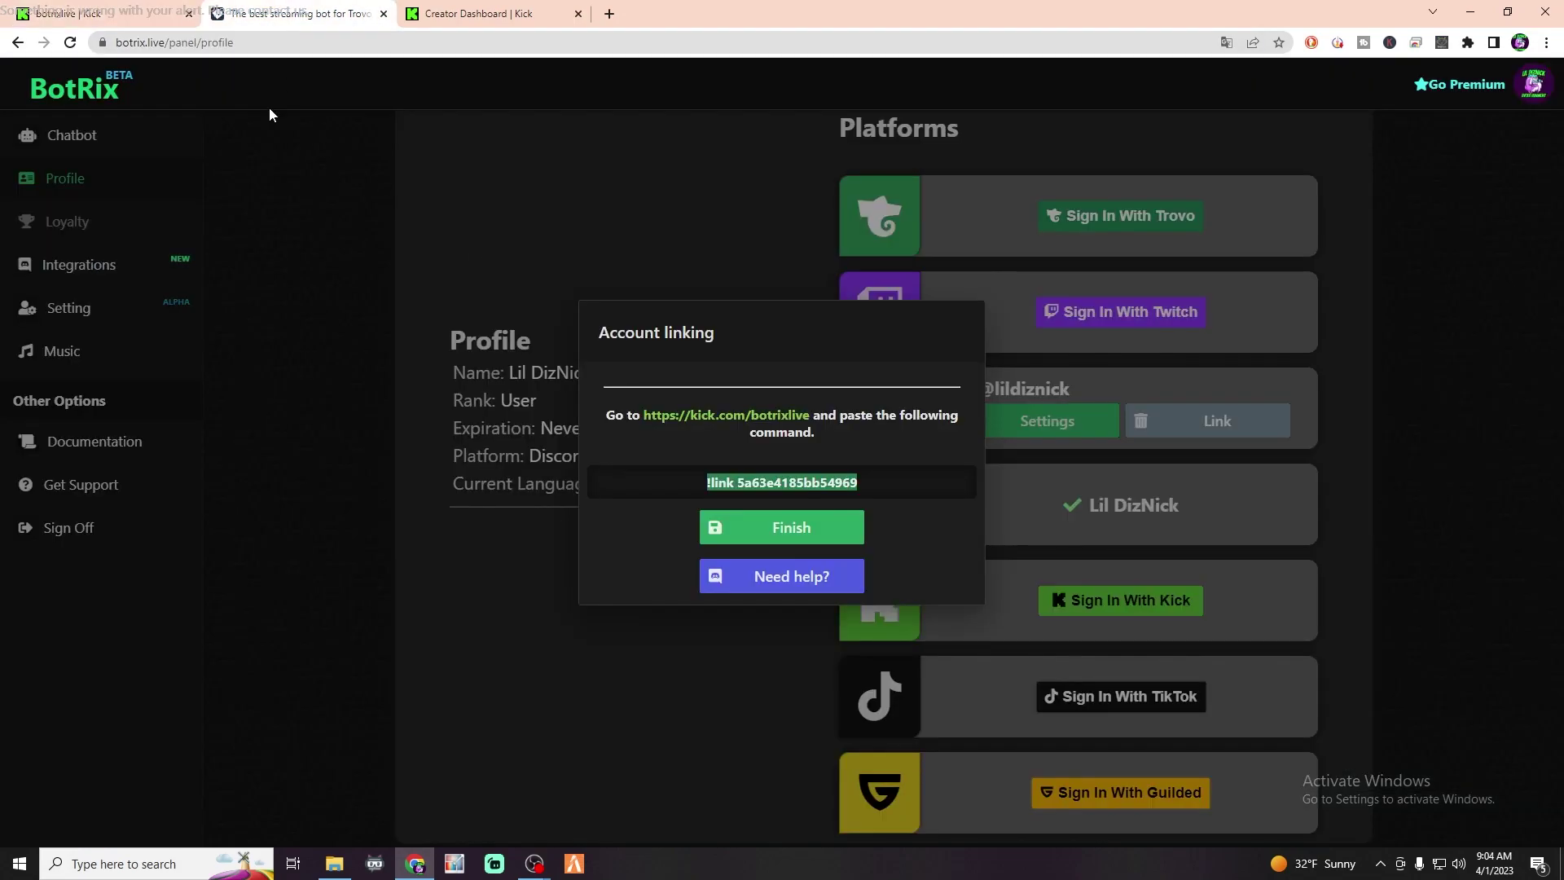
click(804, 530)
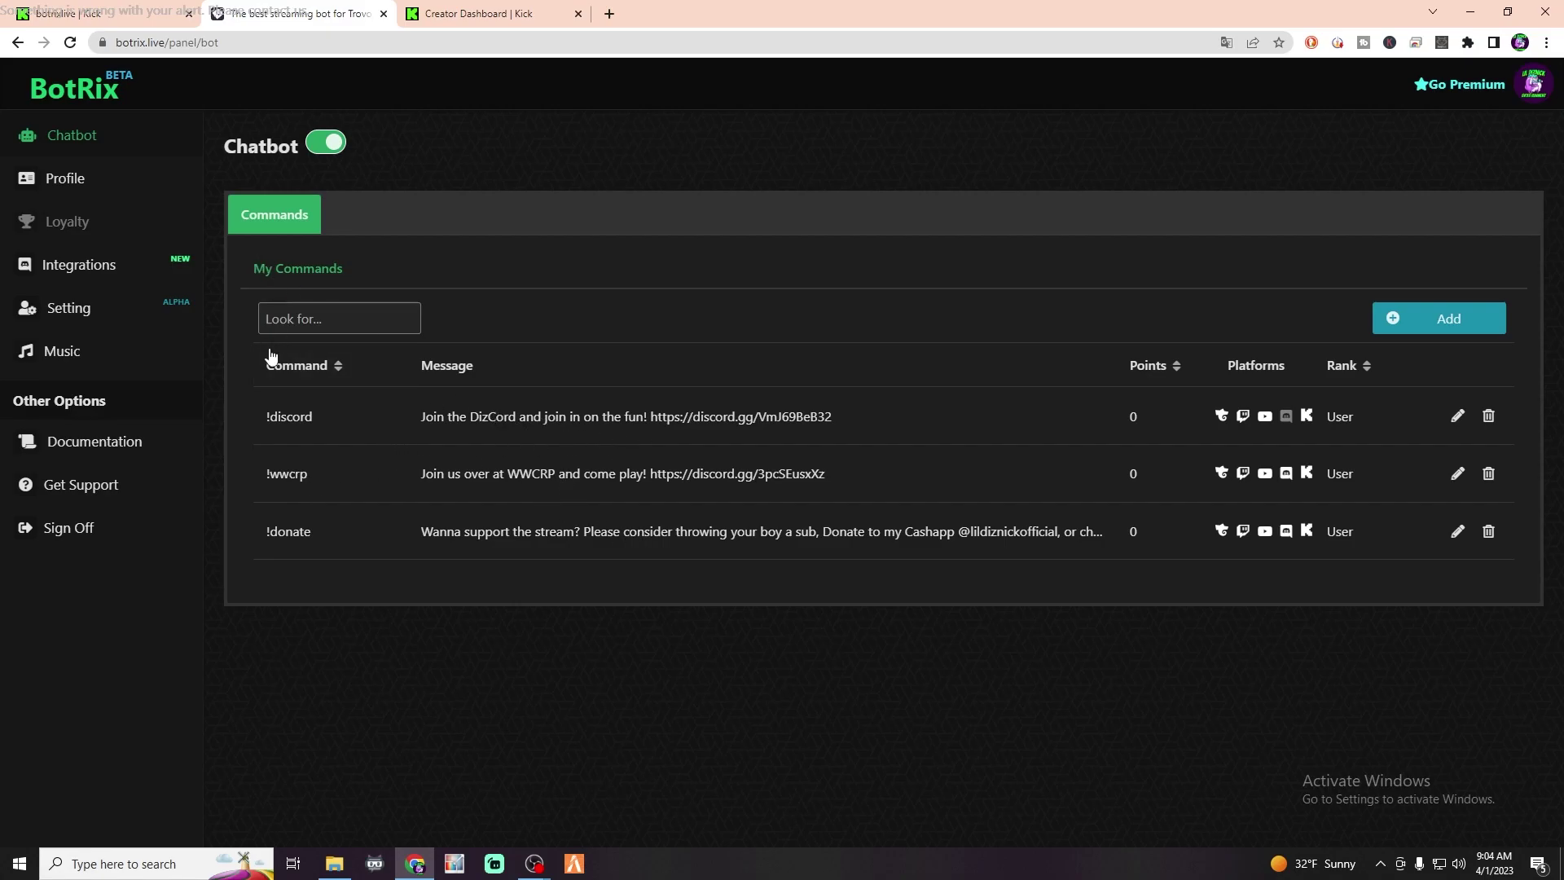
click(73, 186)
scroll(721, 422, down, 2)
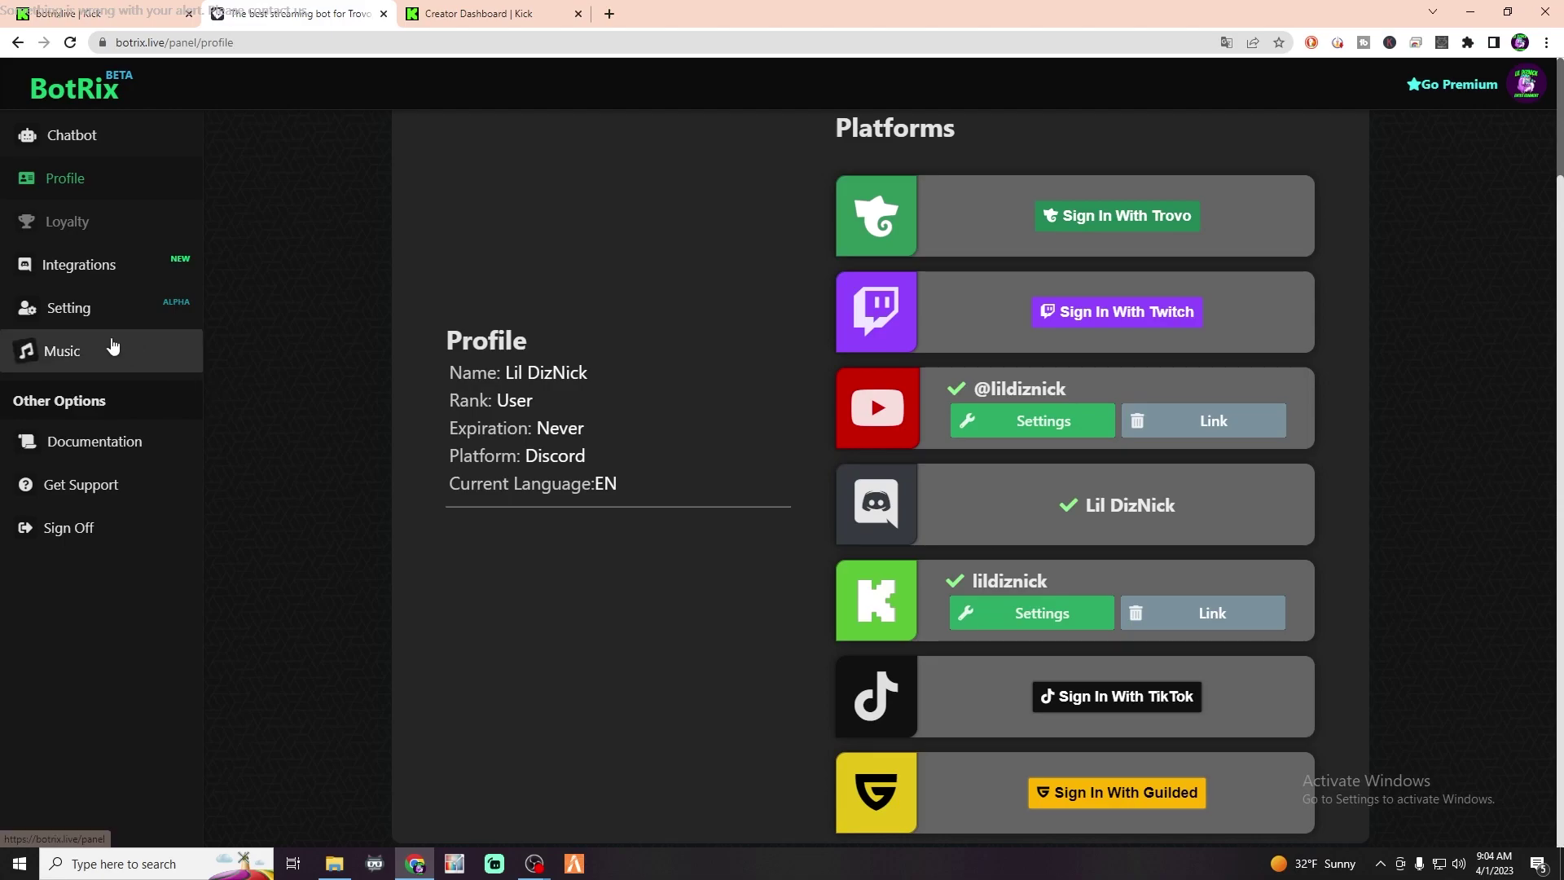
Go to BotRix's Integrations page from the left sidebar
click(77, 271)
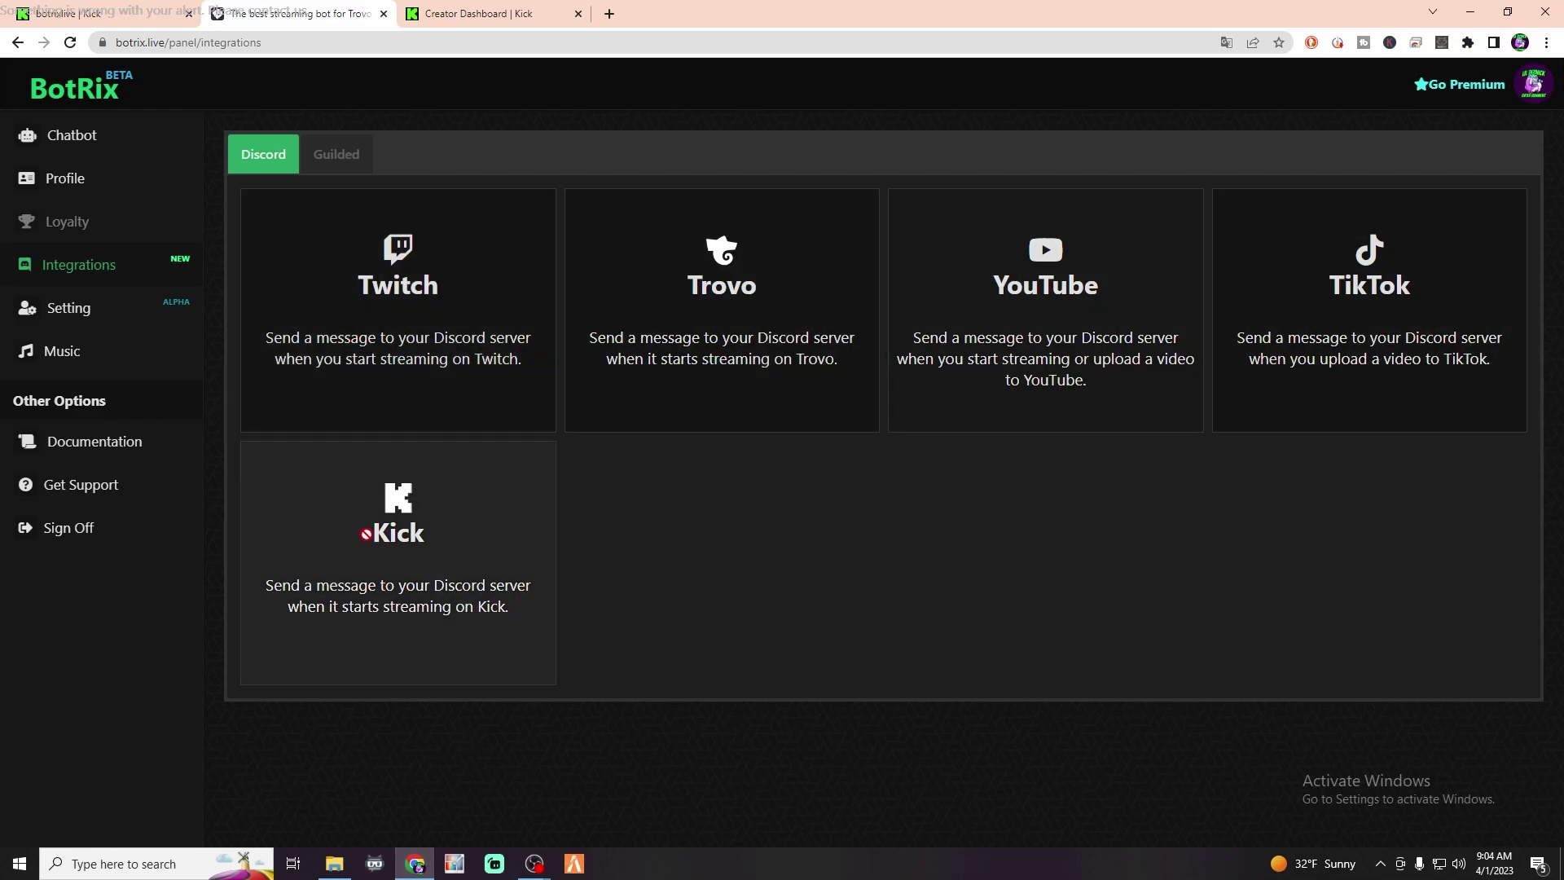
Keep going-live as the Discord channel for Kick go-live alerts
click(394, 541)
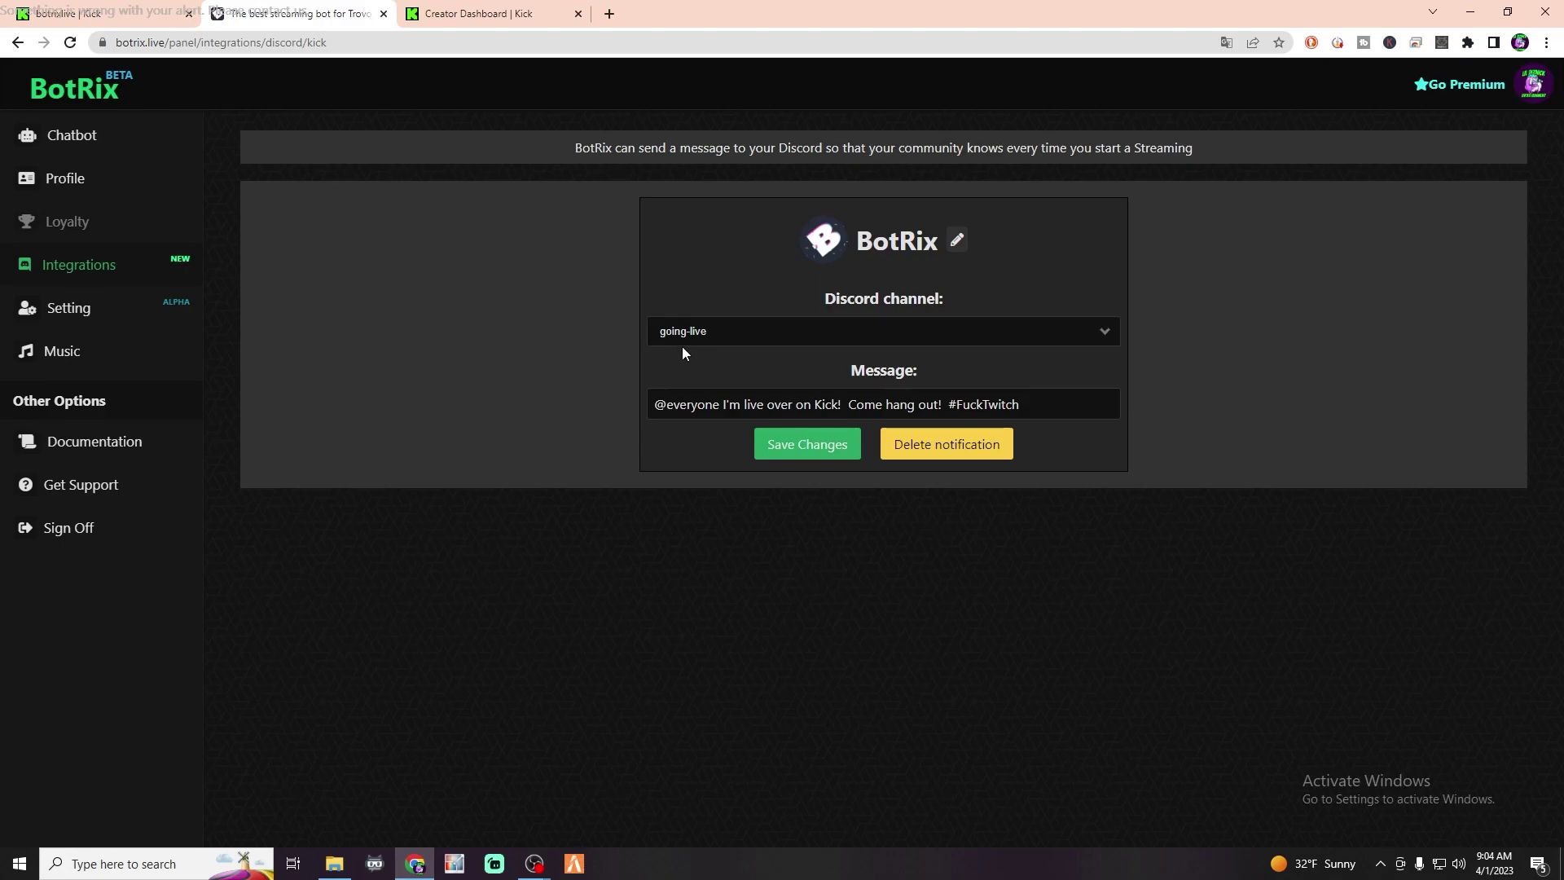
click(718, 335)
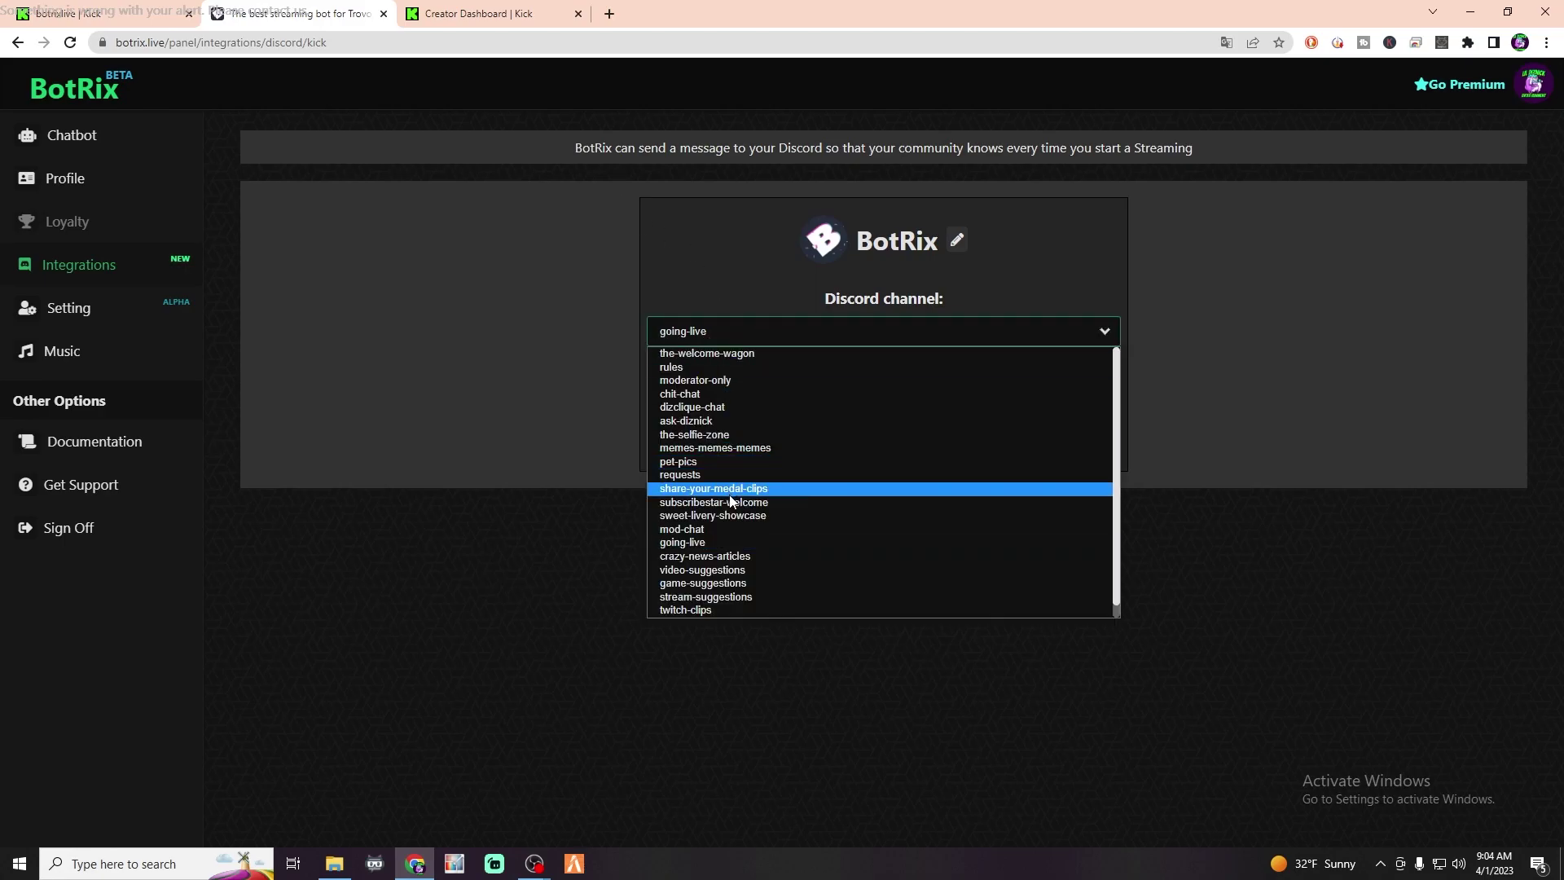
click(698, 544)
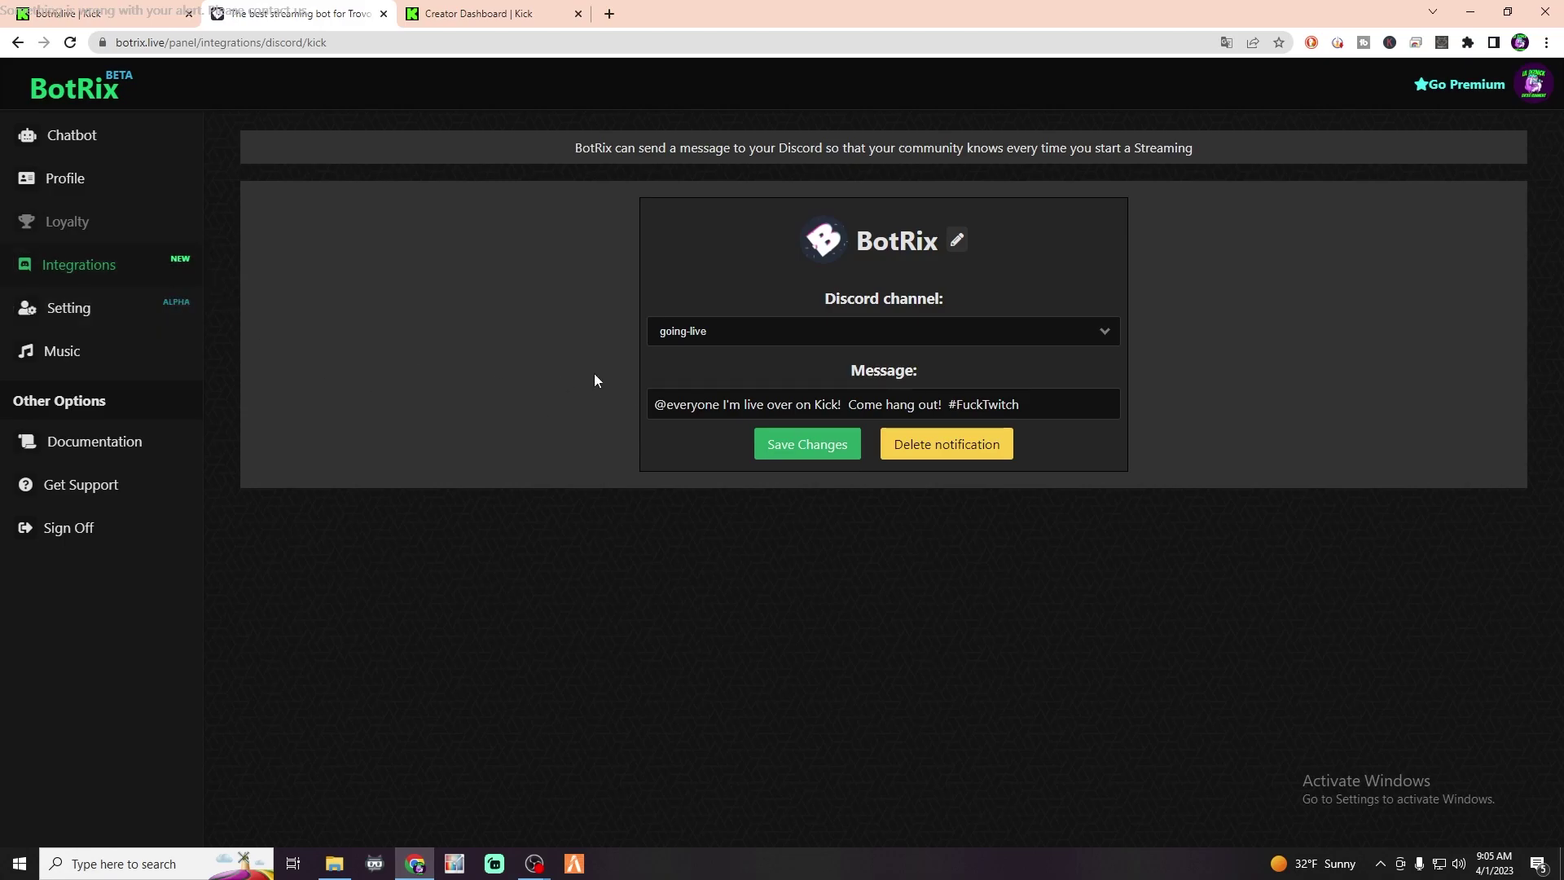
click(57, 264)
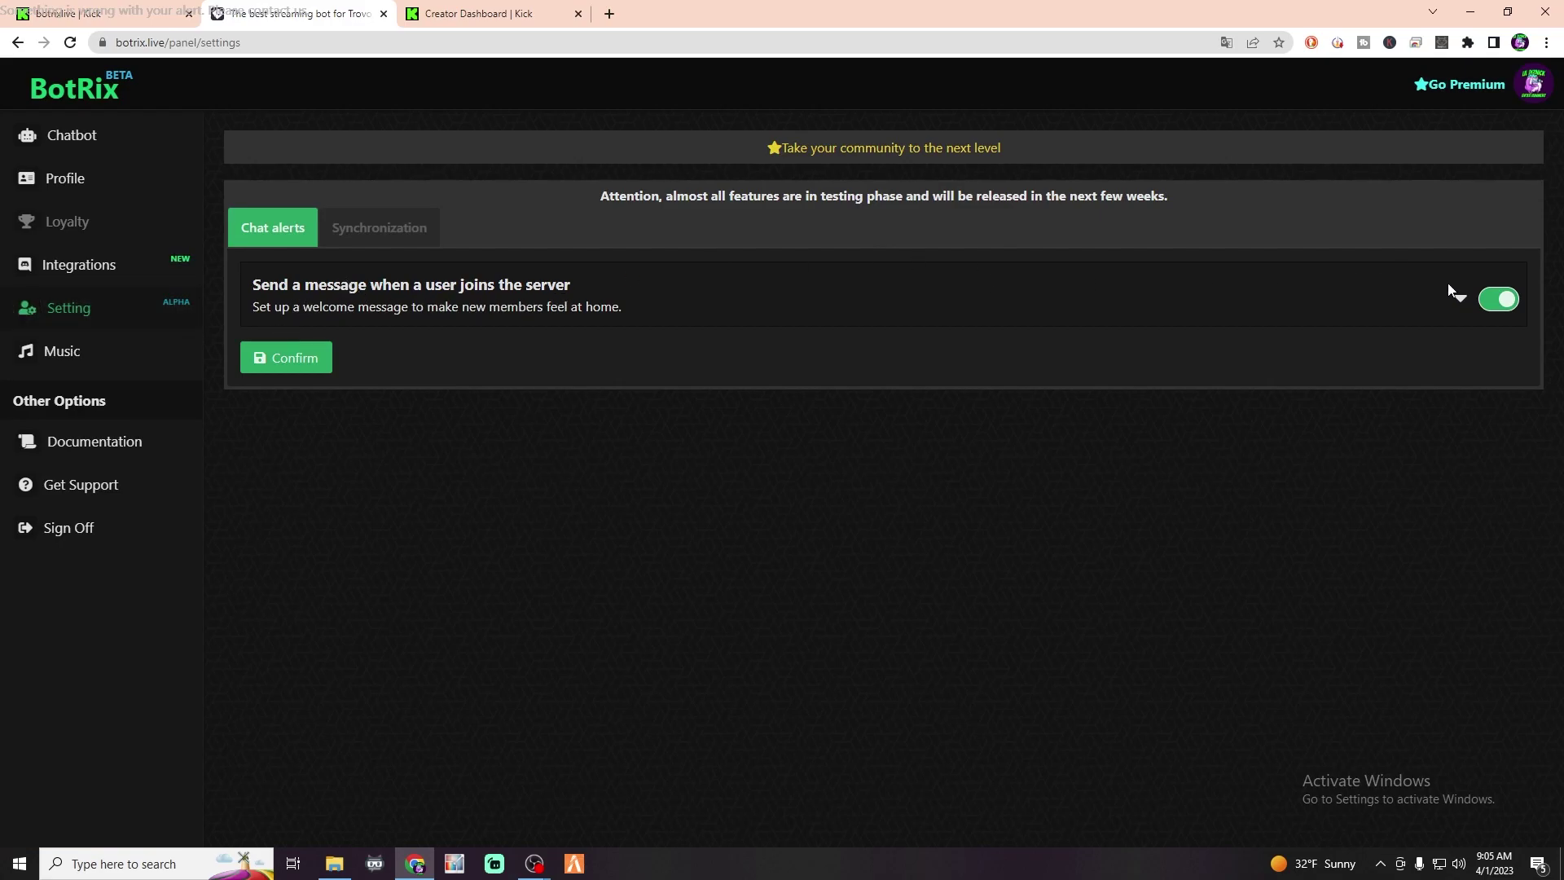
Save the new-member welcome message and card for The-welcome-wagon, keeping the current background
click(1463, 303)
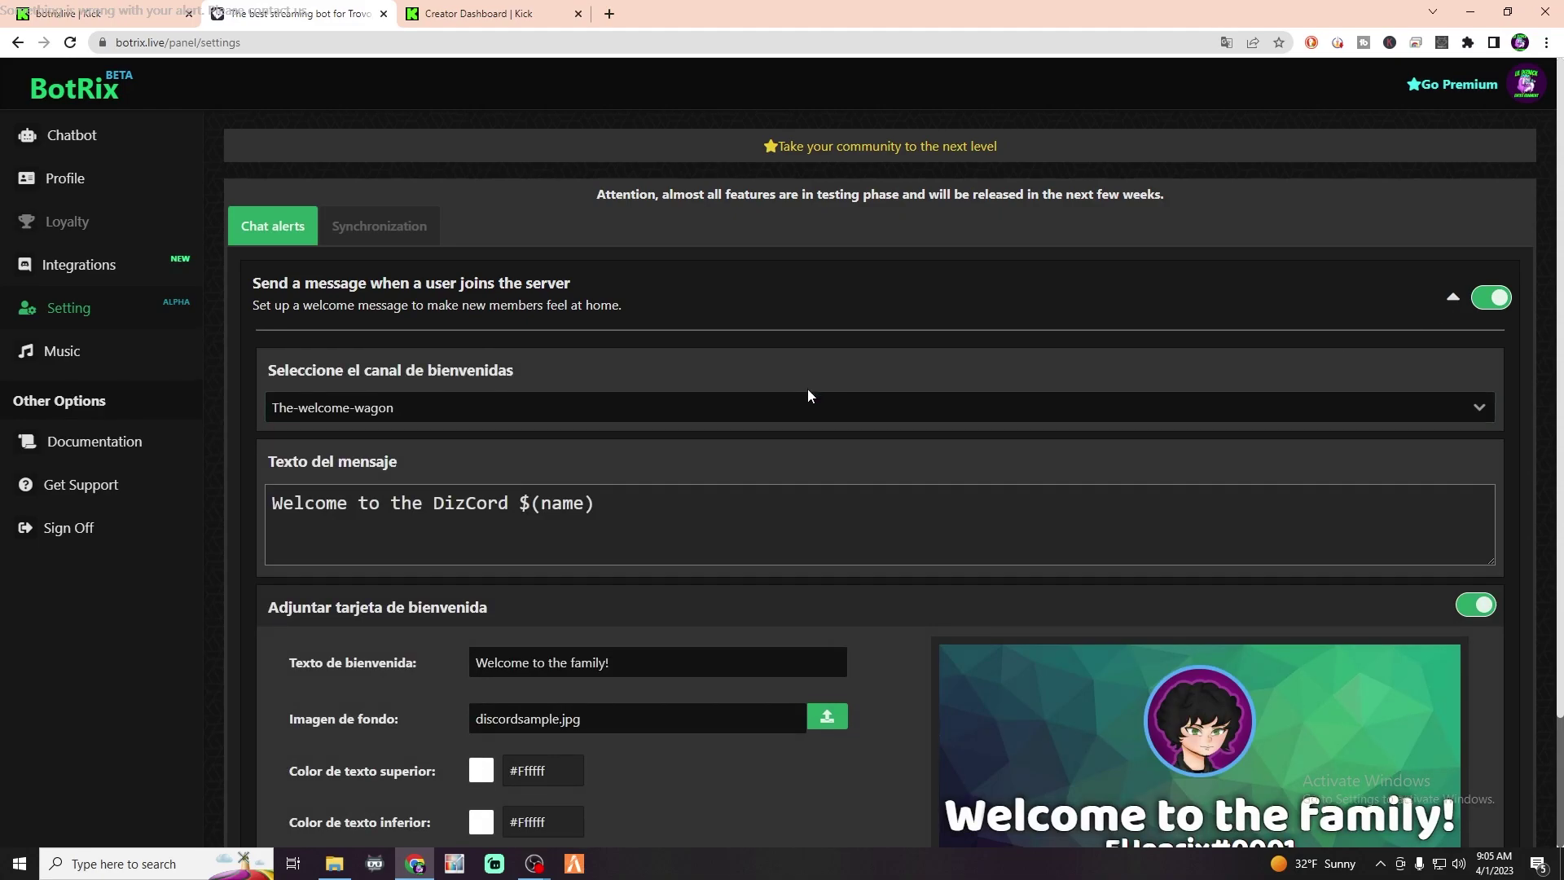
scroll(808, 389, down, 2)
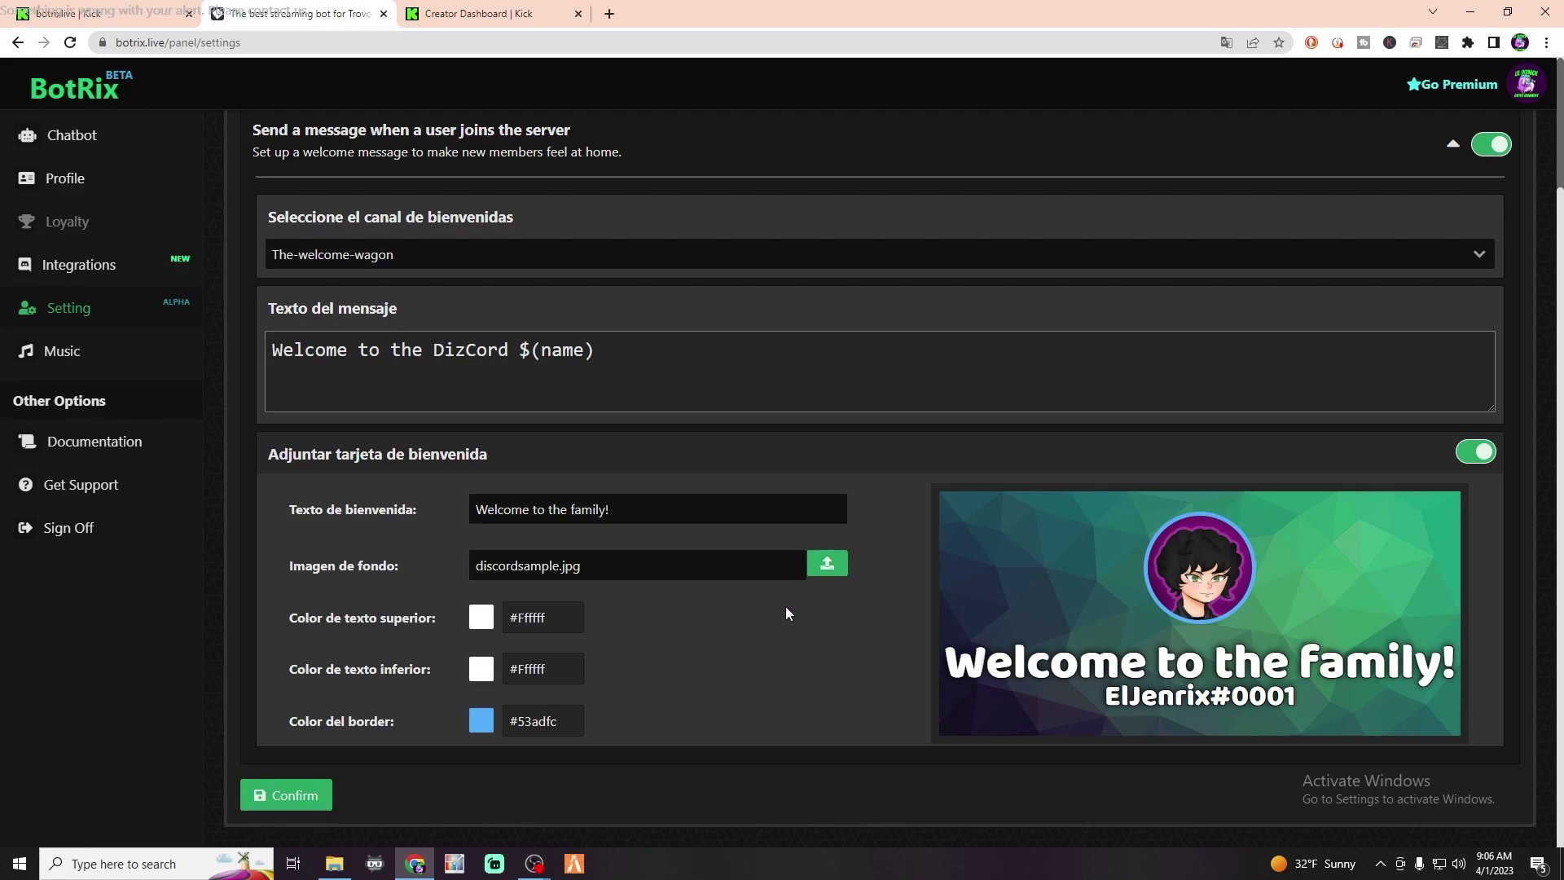
click(826, 570)
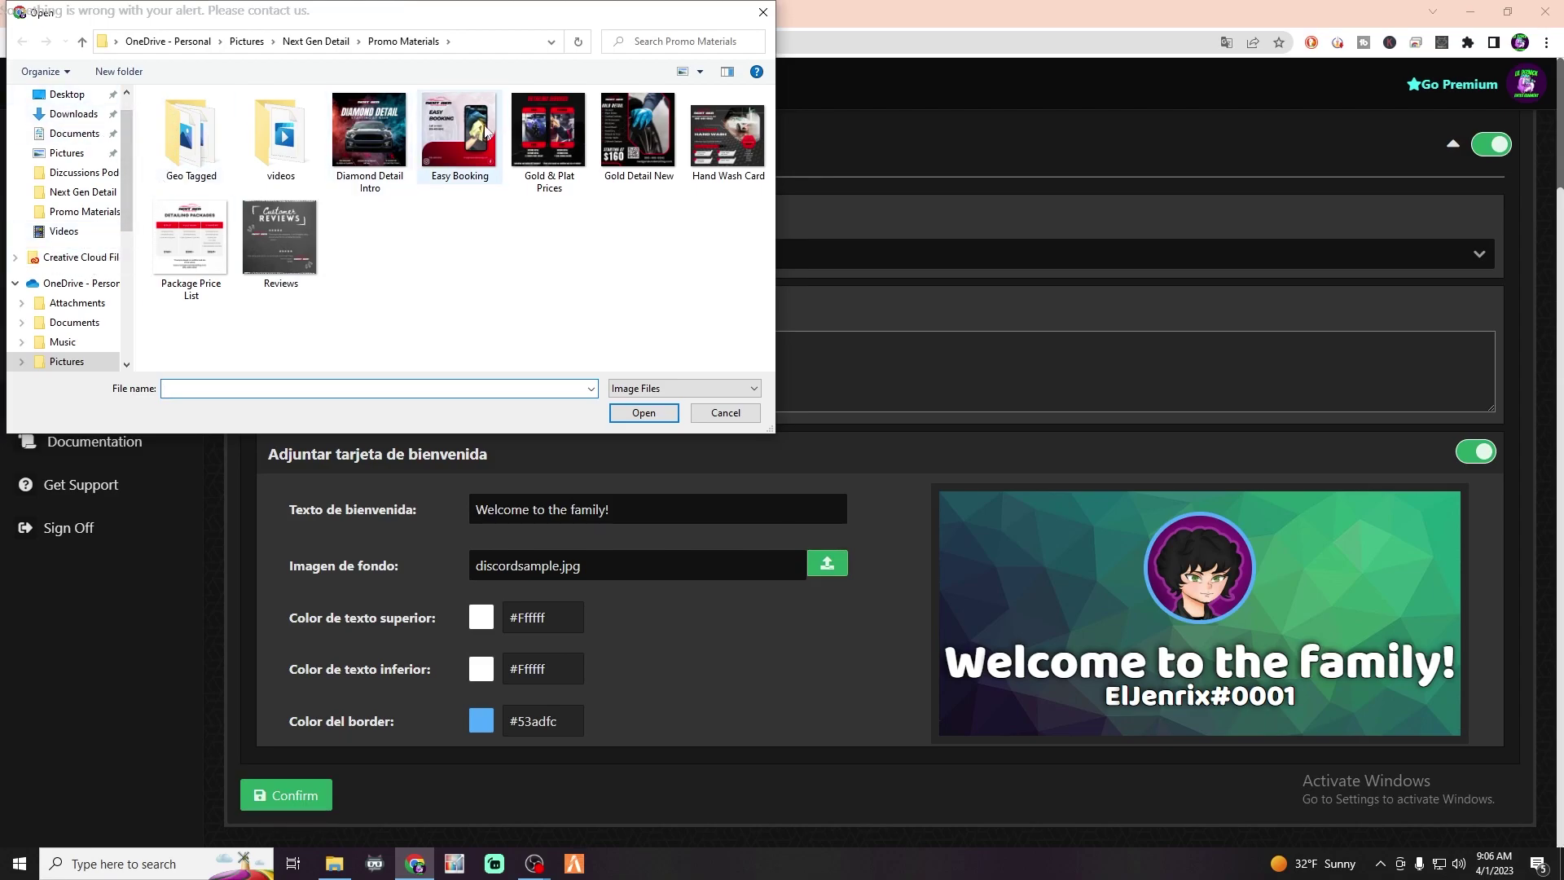
click(762, 12)
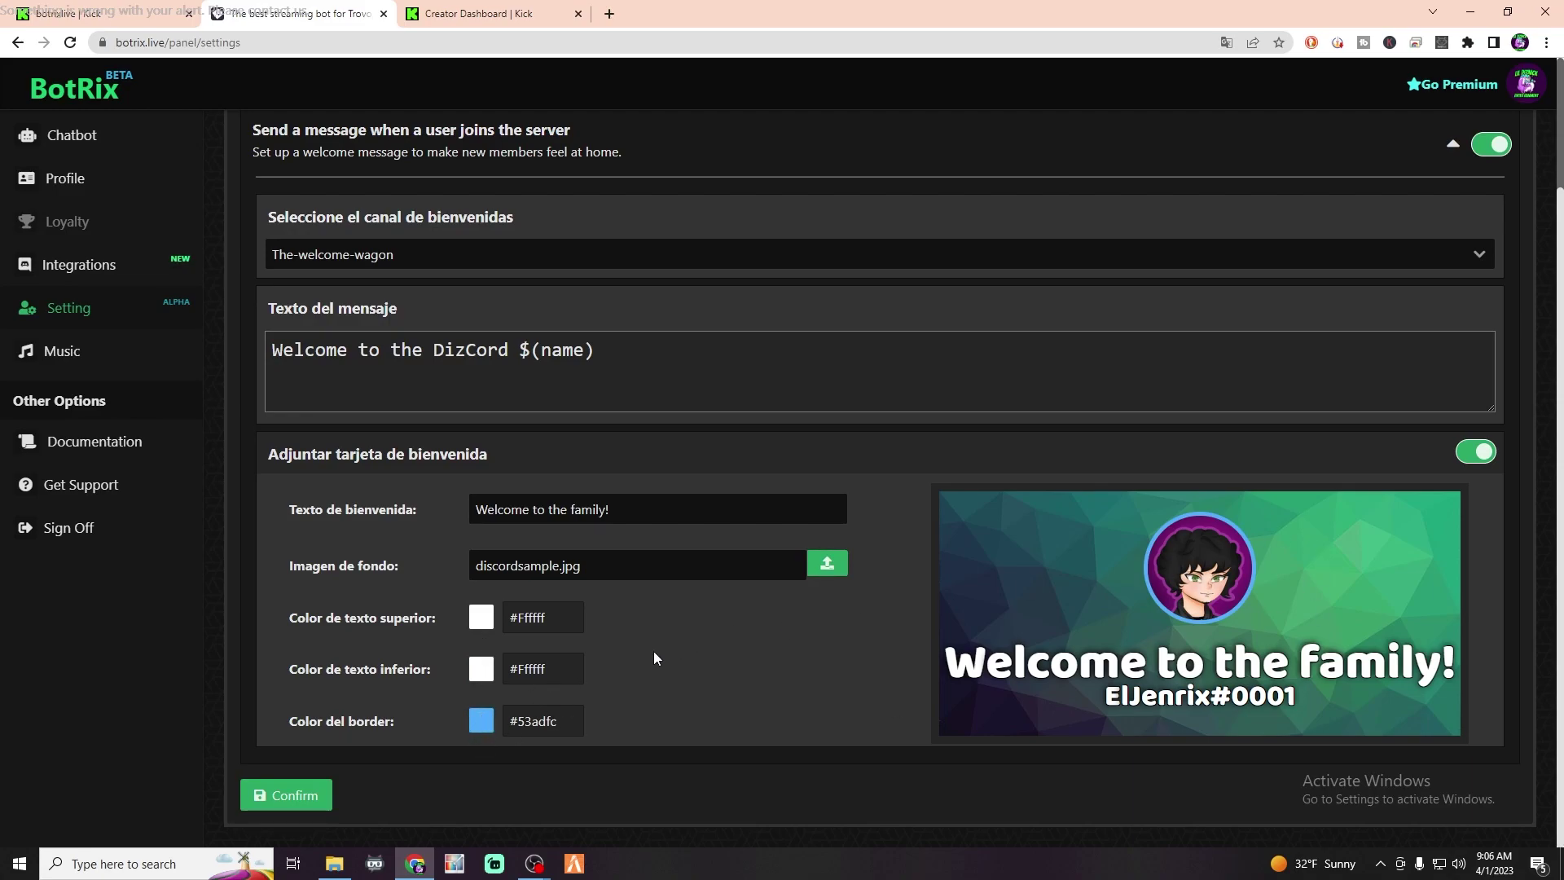
click(293, 802)
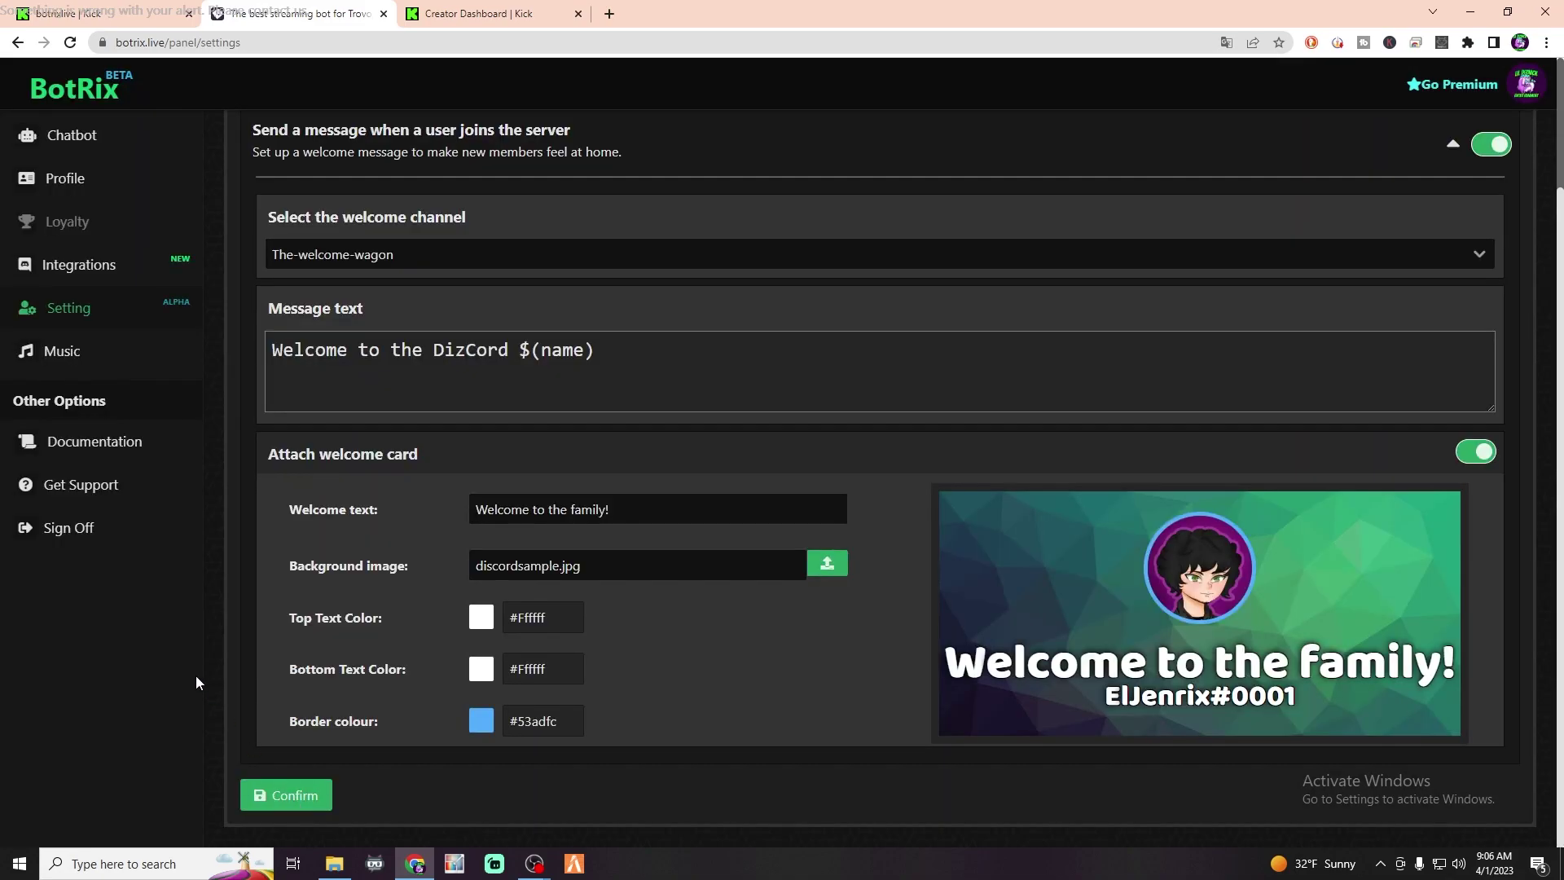
click(74, 352)
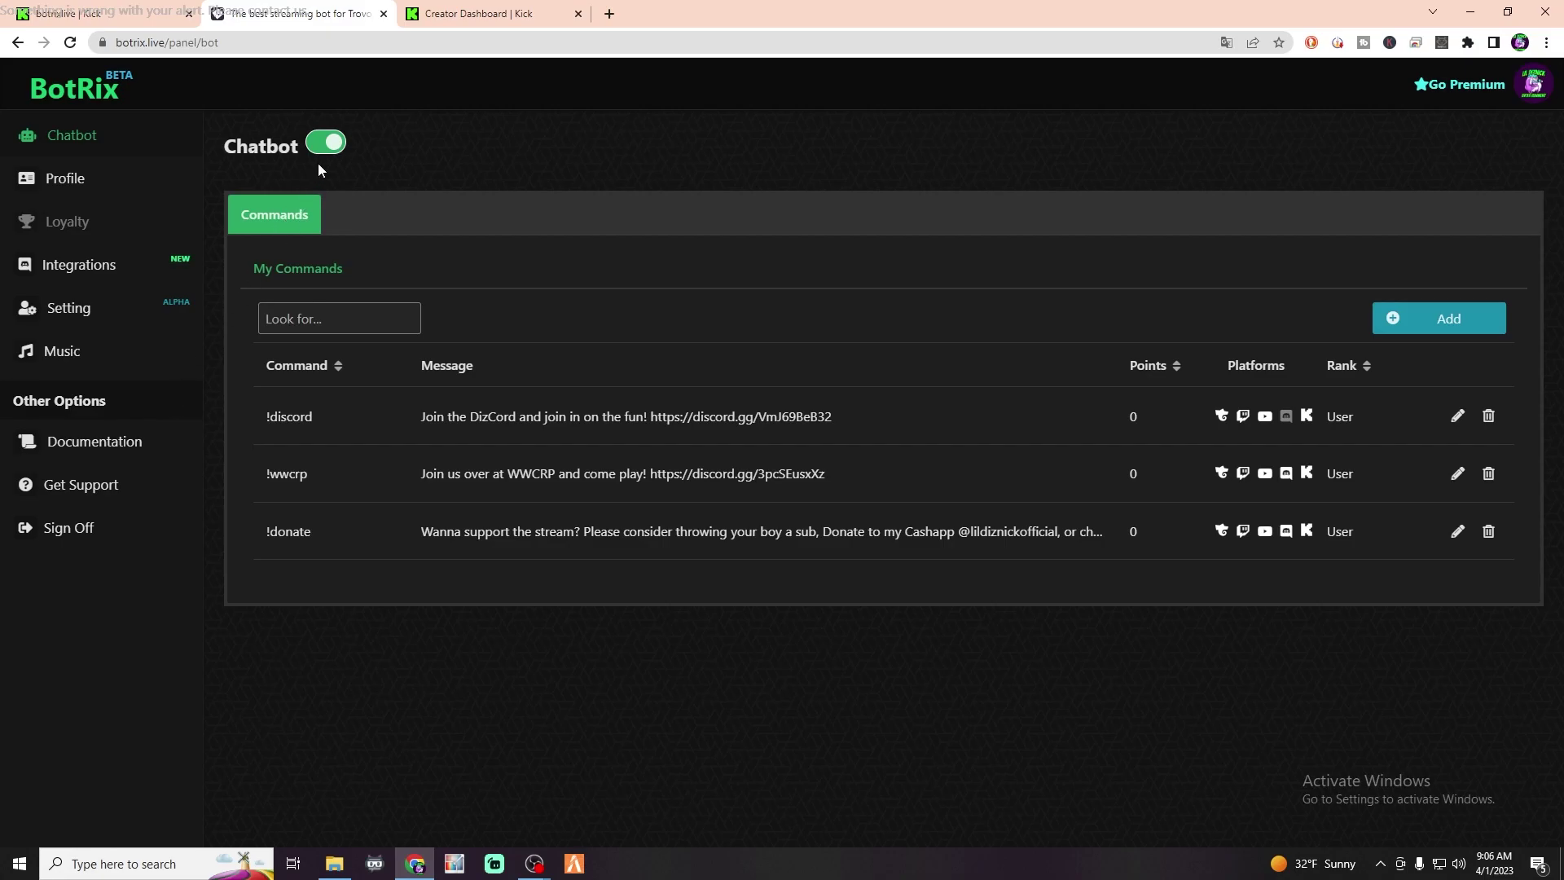
click(334, 142)
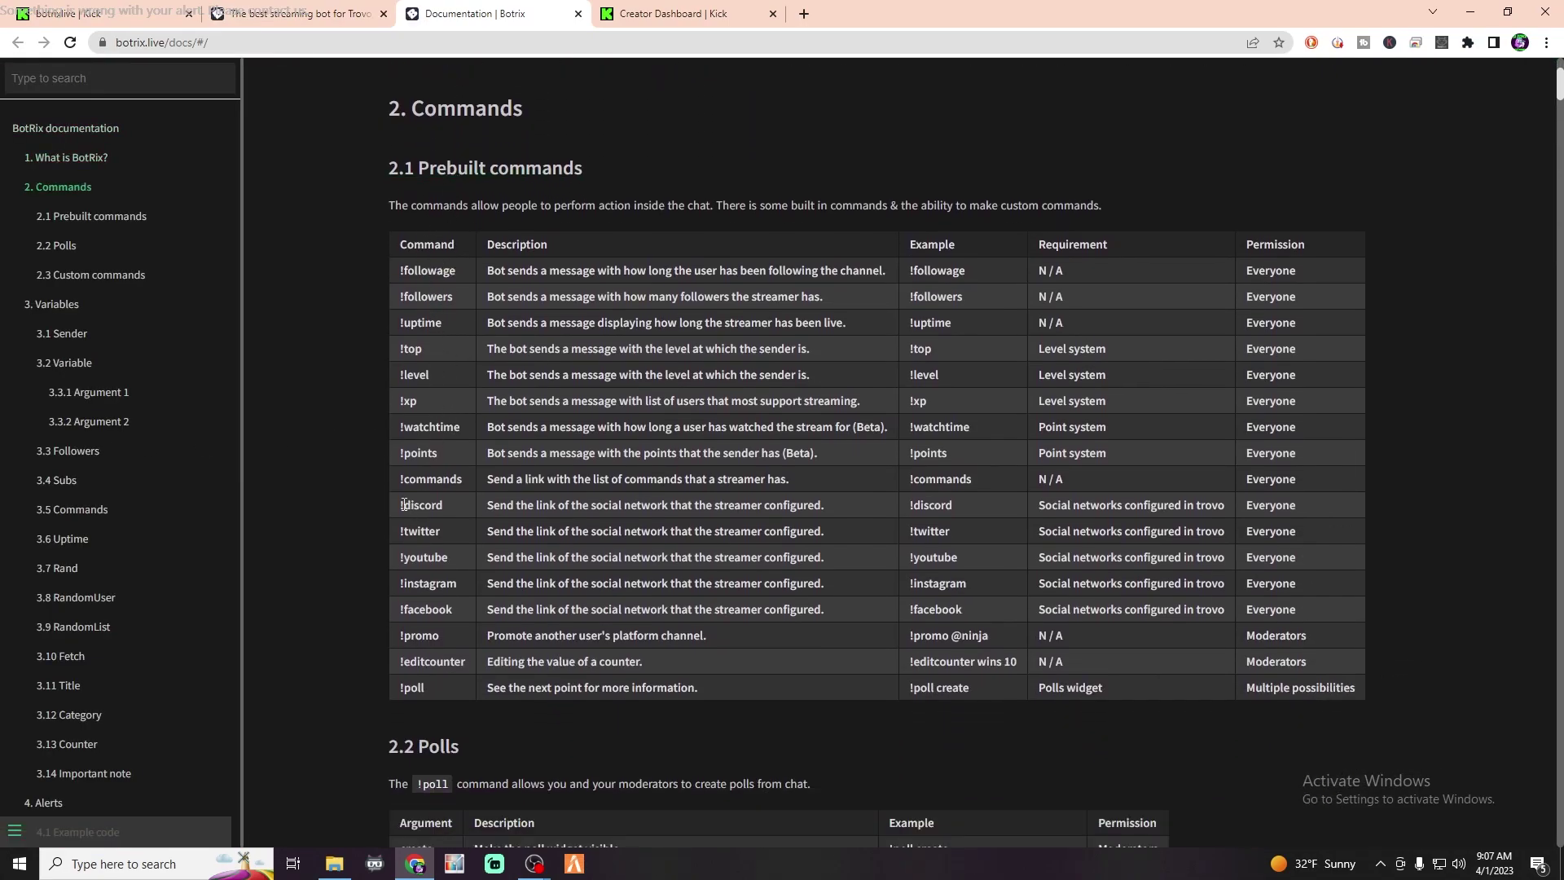
Read the documentation on polls, custom commands and variables, then return to the Chatbot page
scroll(404, 504, down, 4)
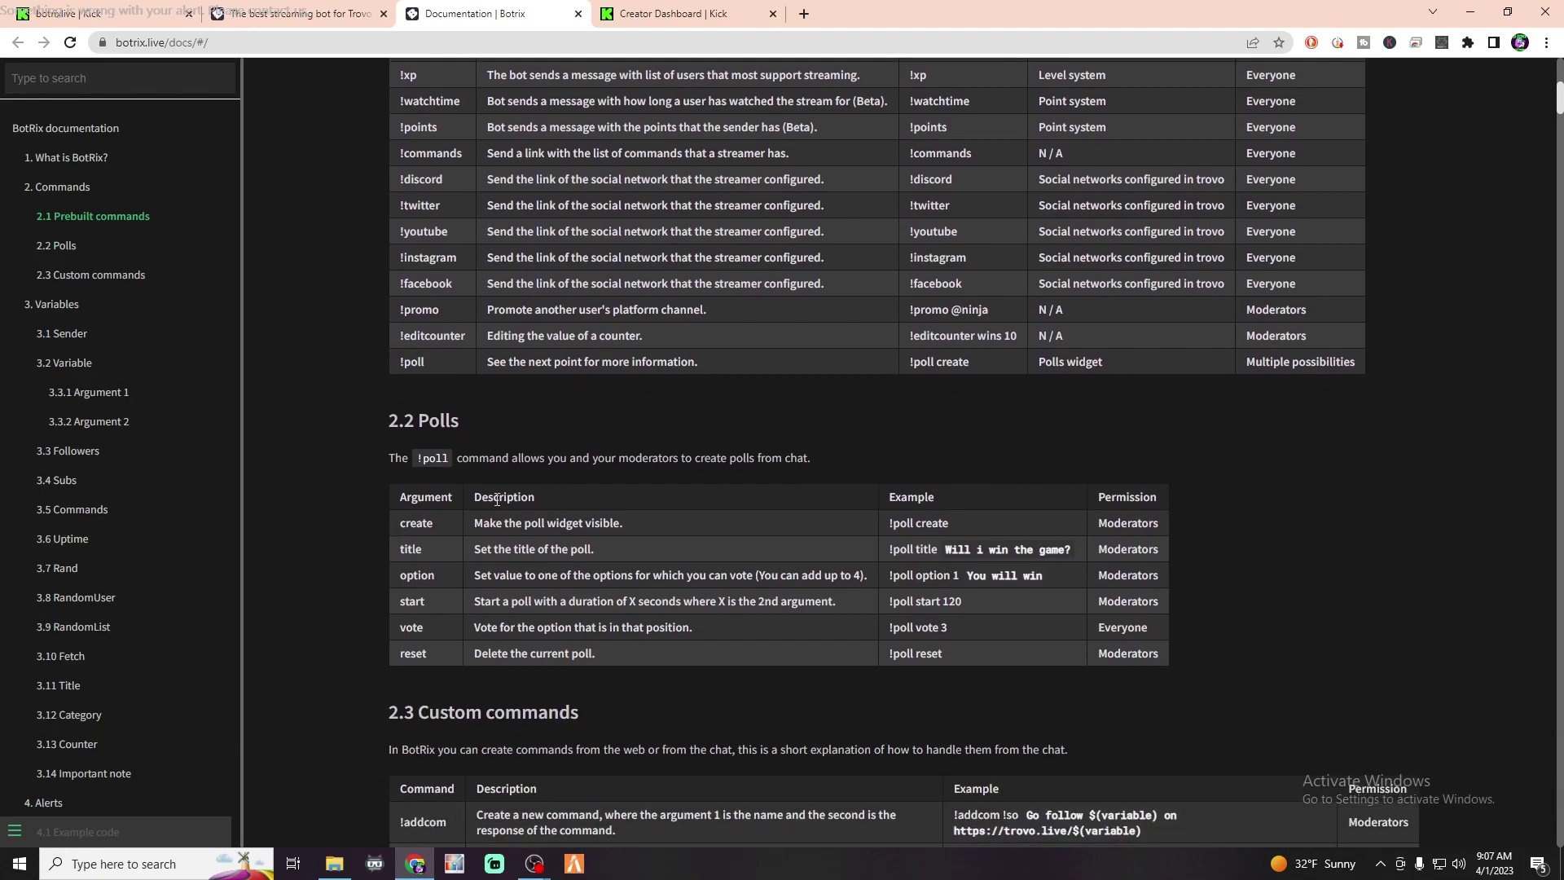
scroll(452, 444, down, 4)
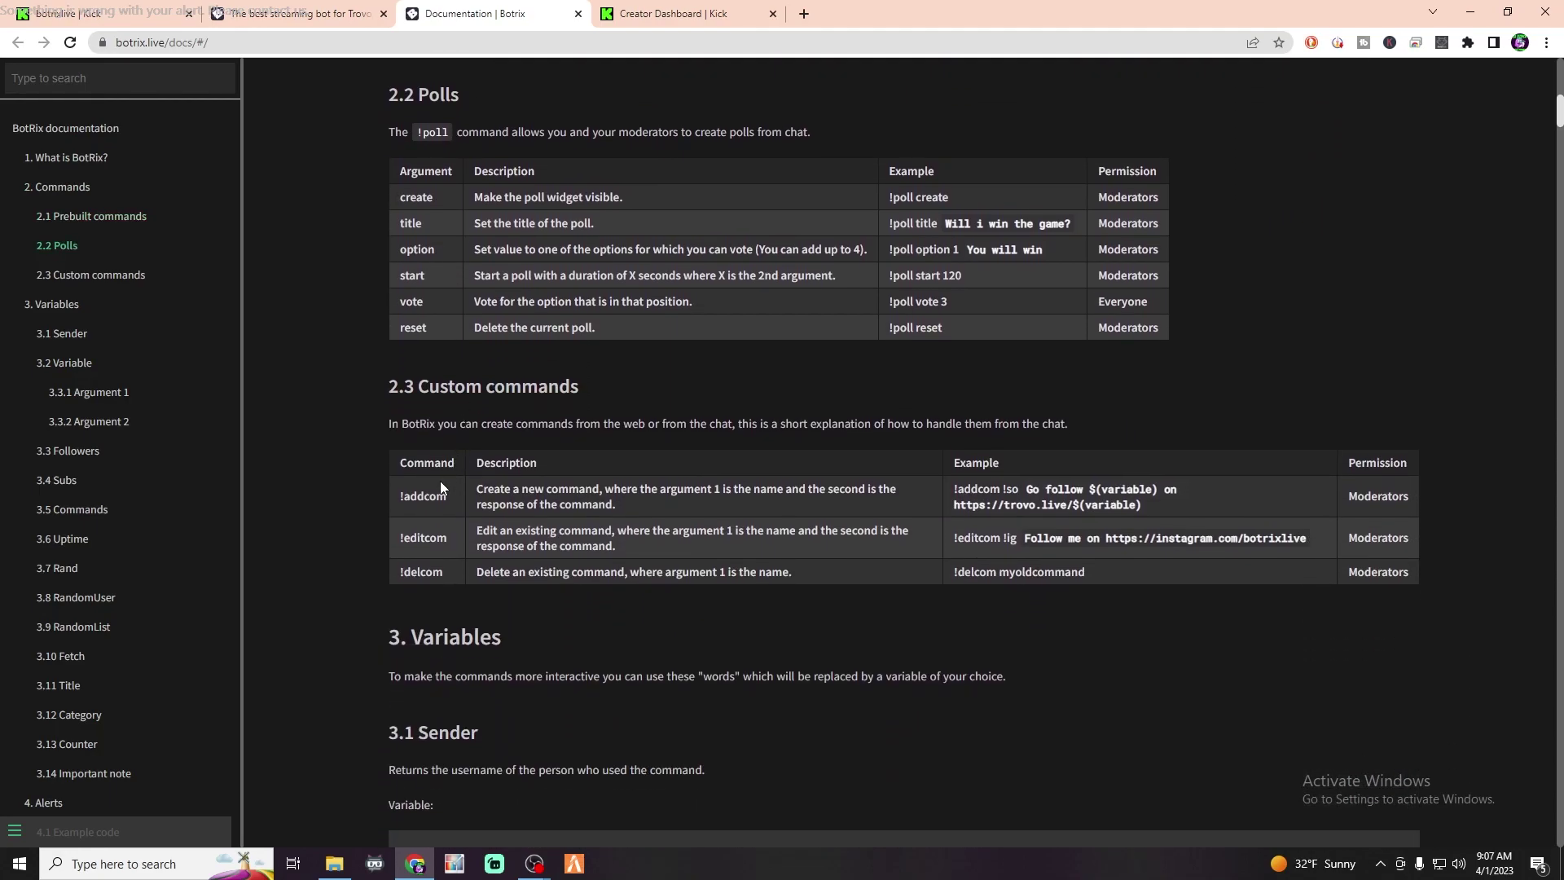
scroll(441, 487, down, 3)
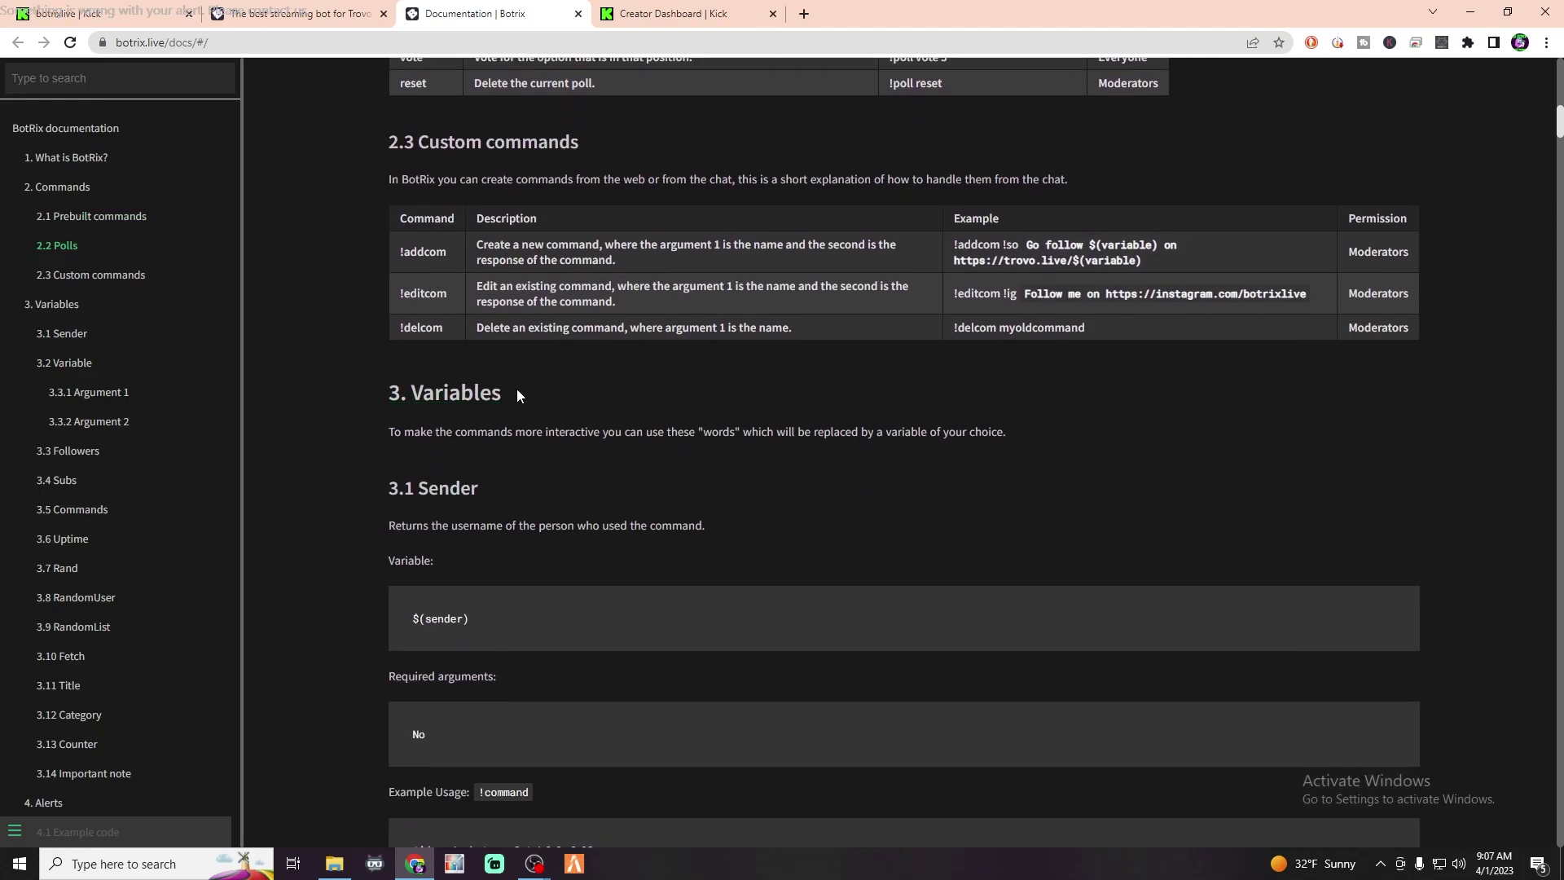
scroll(516, 395, down, 3)
scroll(451, 384, down, 1)
scroll(456, 386, down, 3)
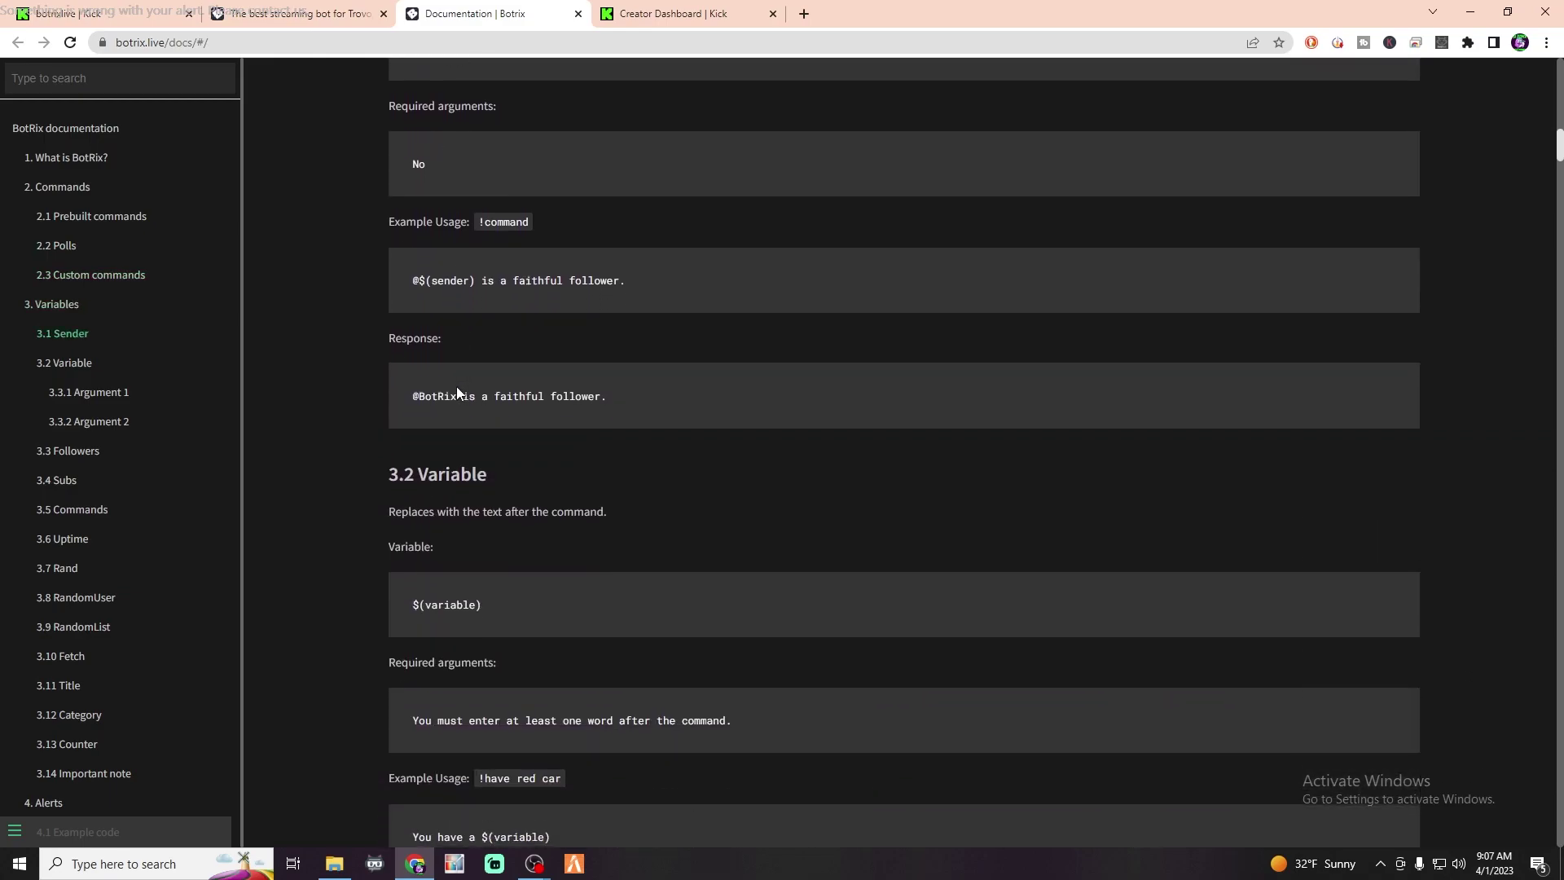
scroll(457, 386, down, 2)
scroll(457, 386, down, 3)
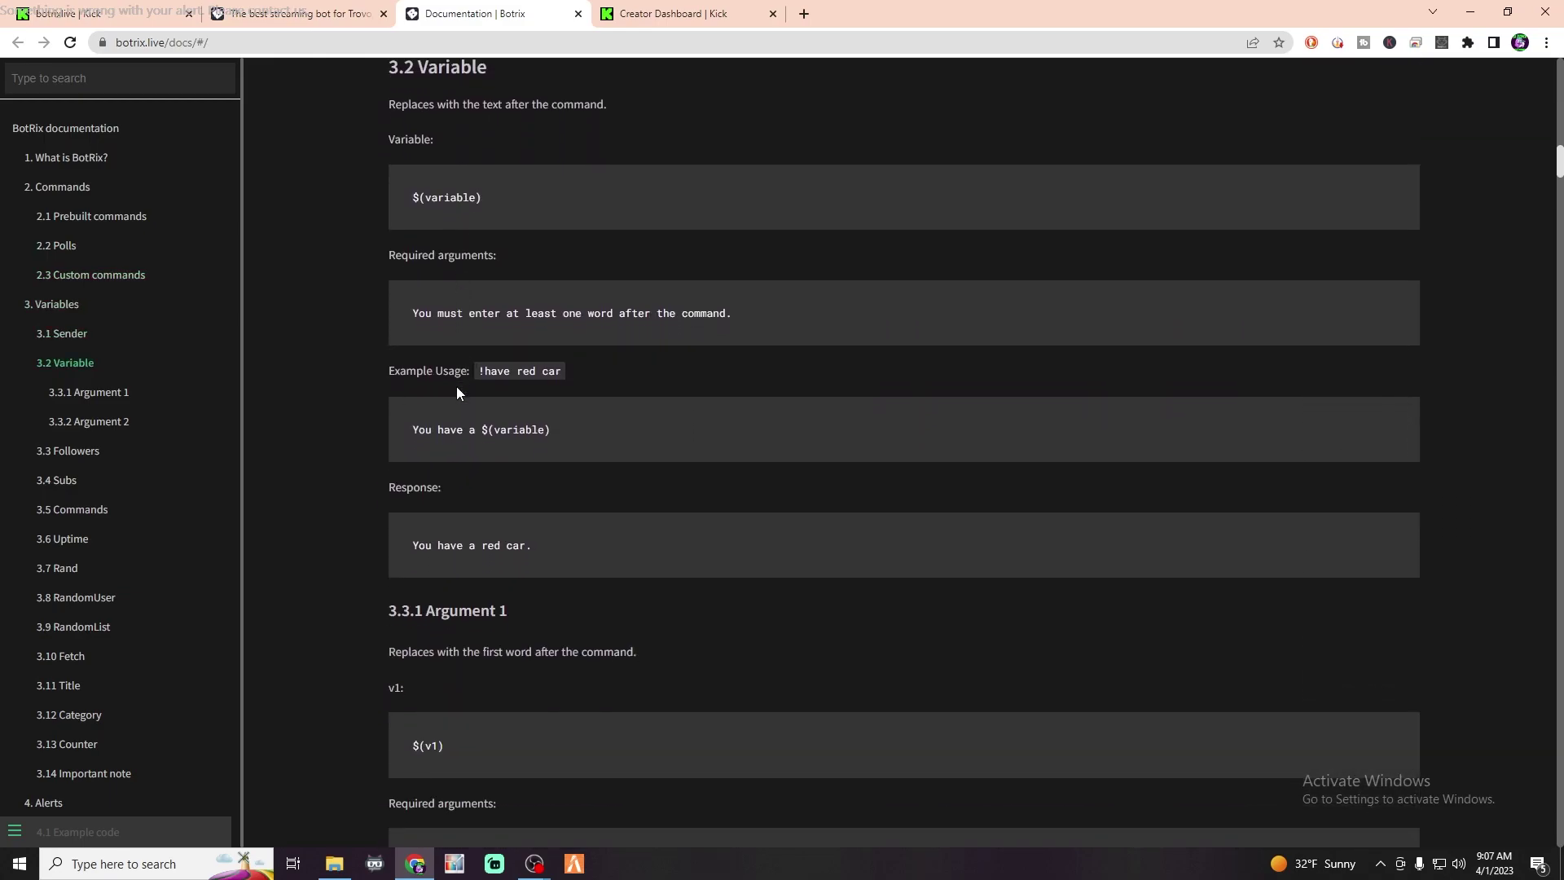
scroll(456, 386, down, 2)
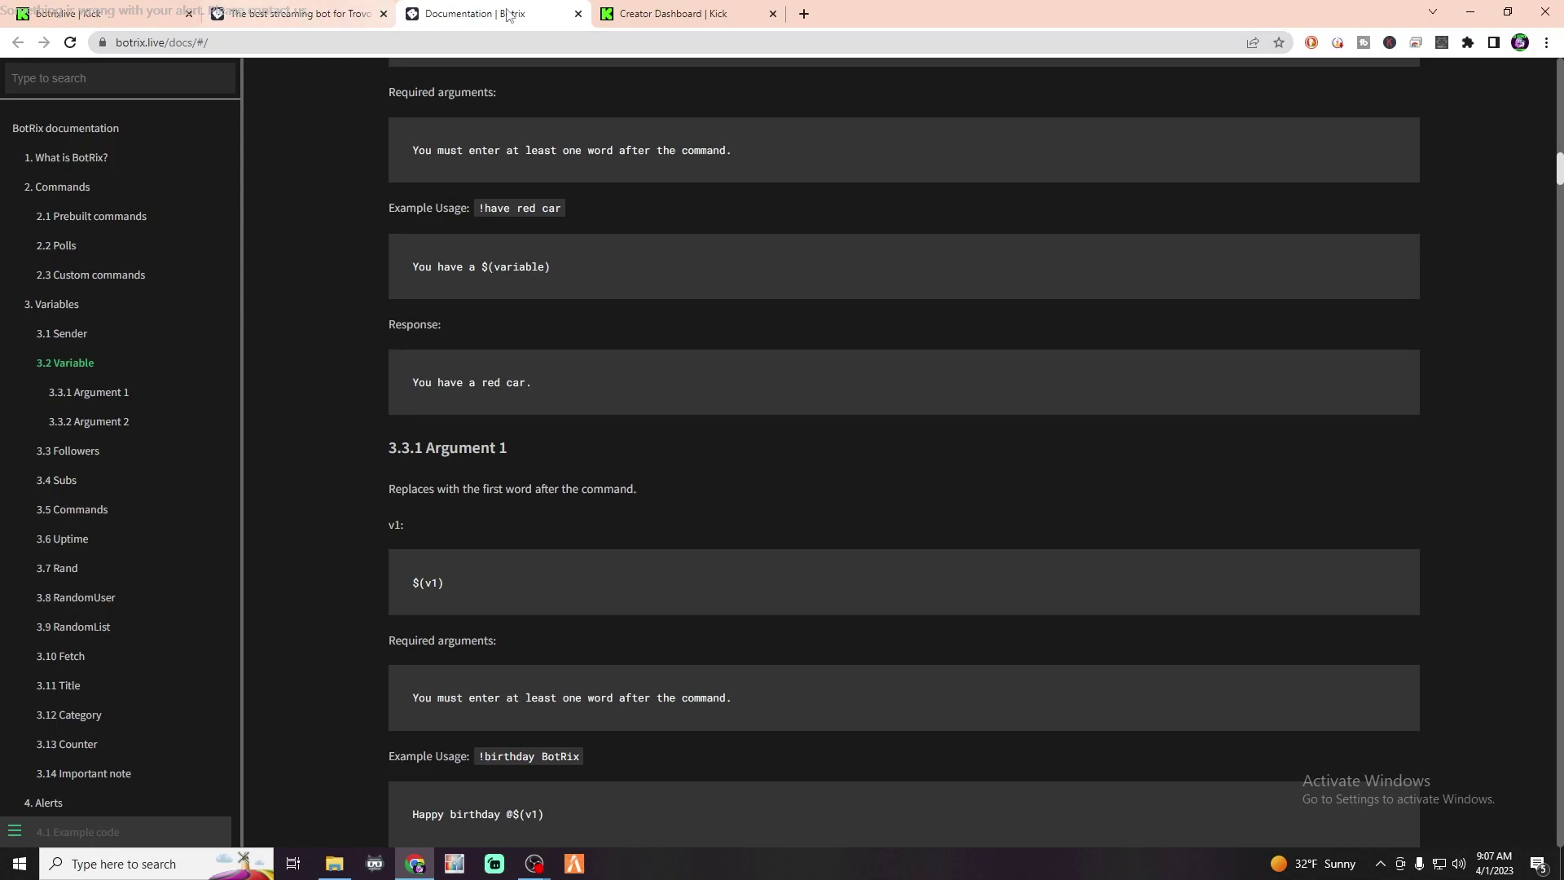
click(281, 13)
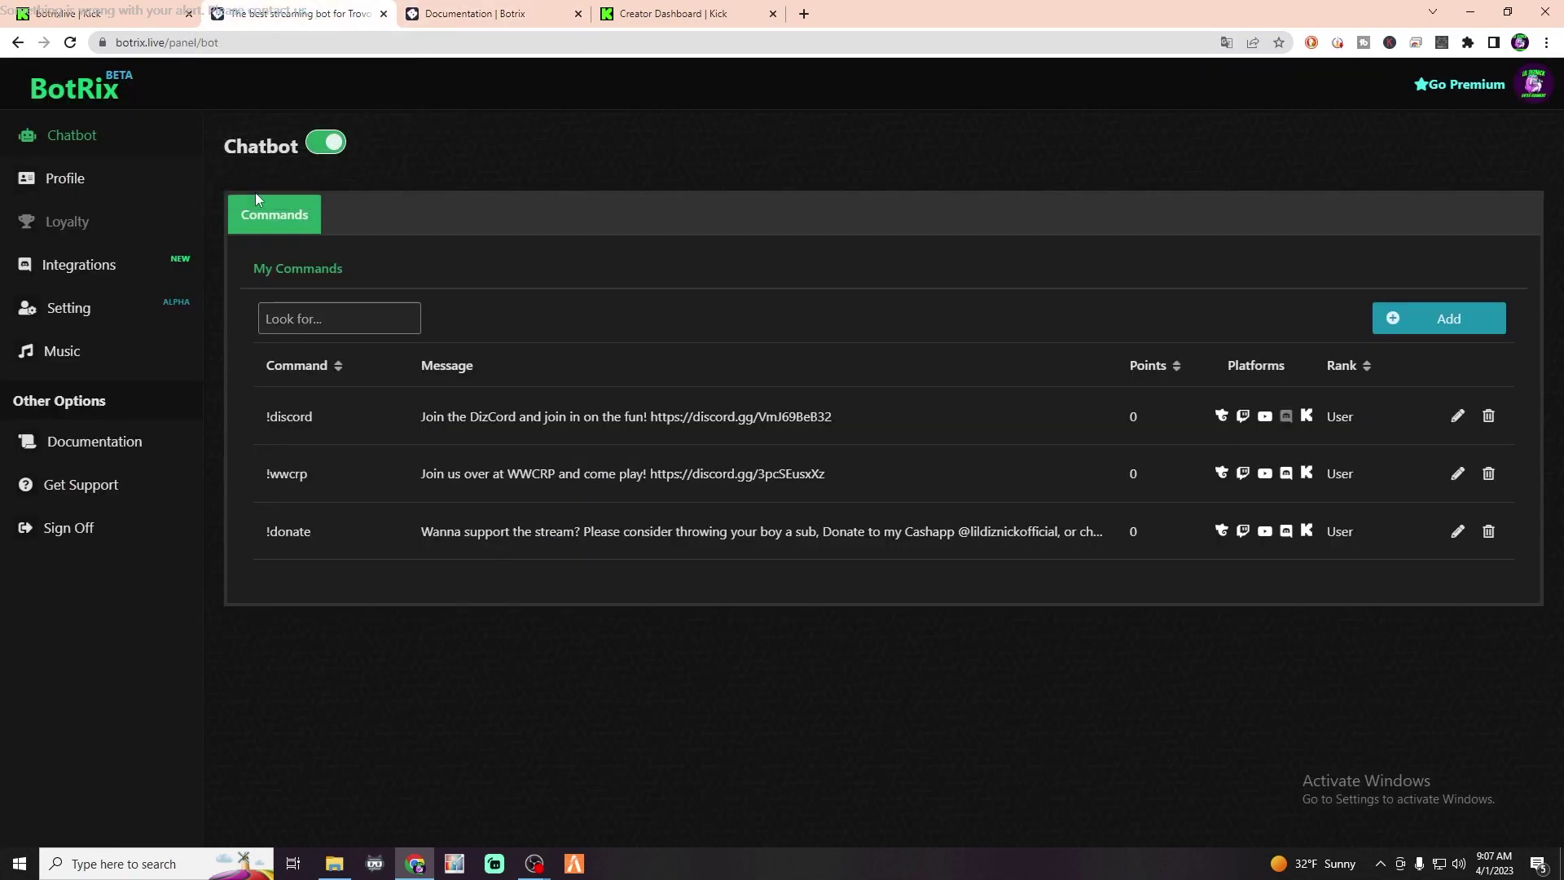
Open BotRix's support Discord invite in a new tab, then return to the Chatbot panel
click(69, 486)
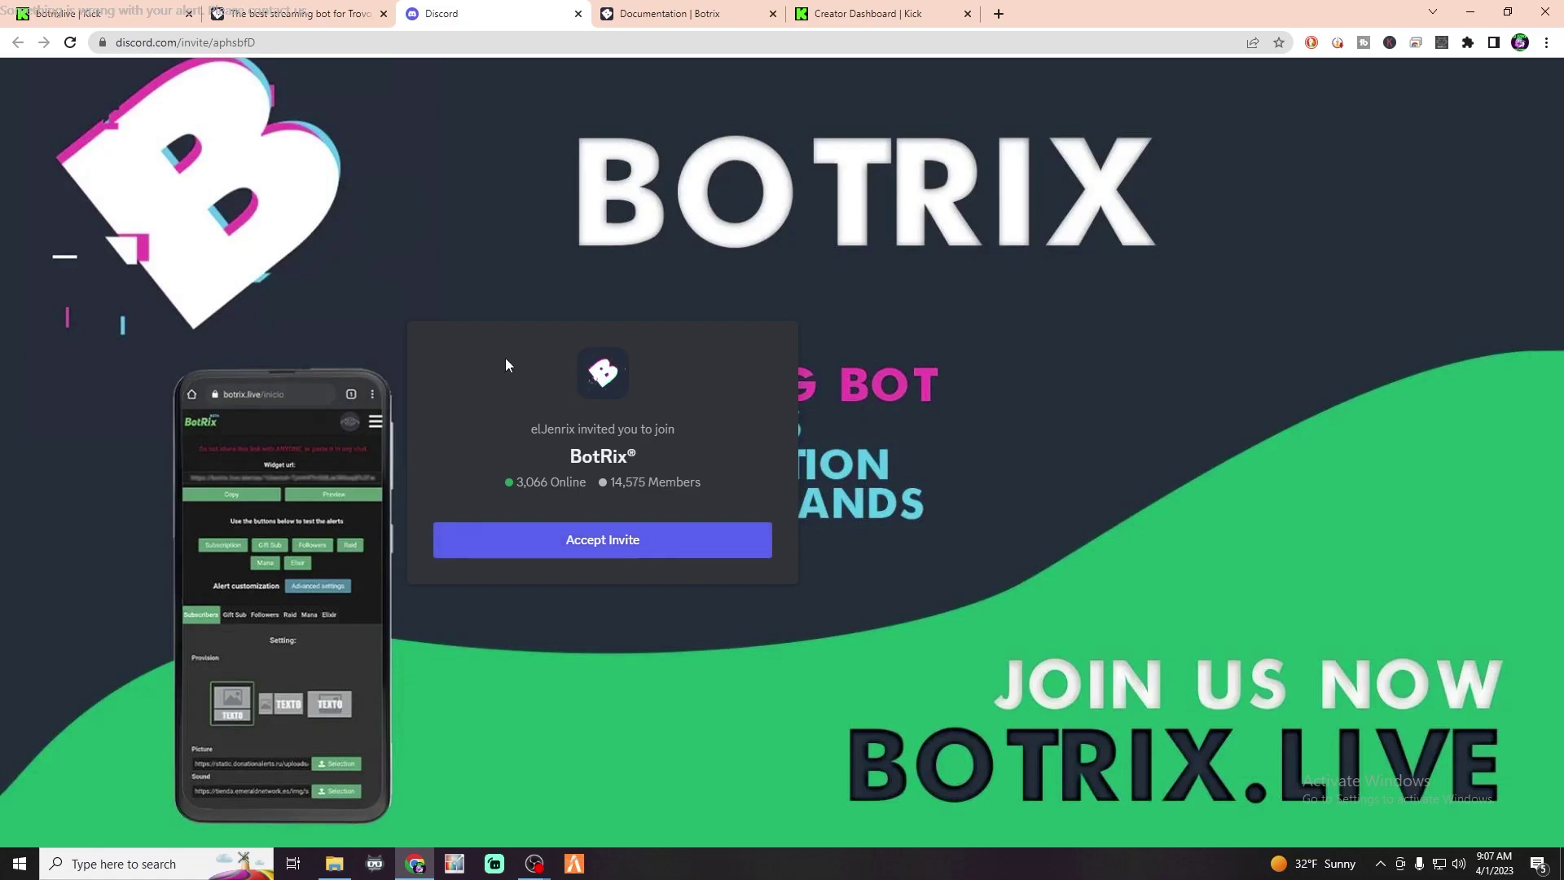
click(298, 11)
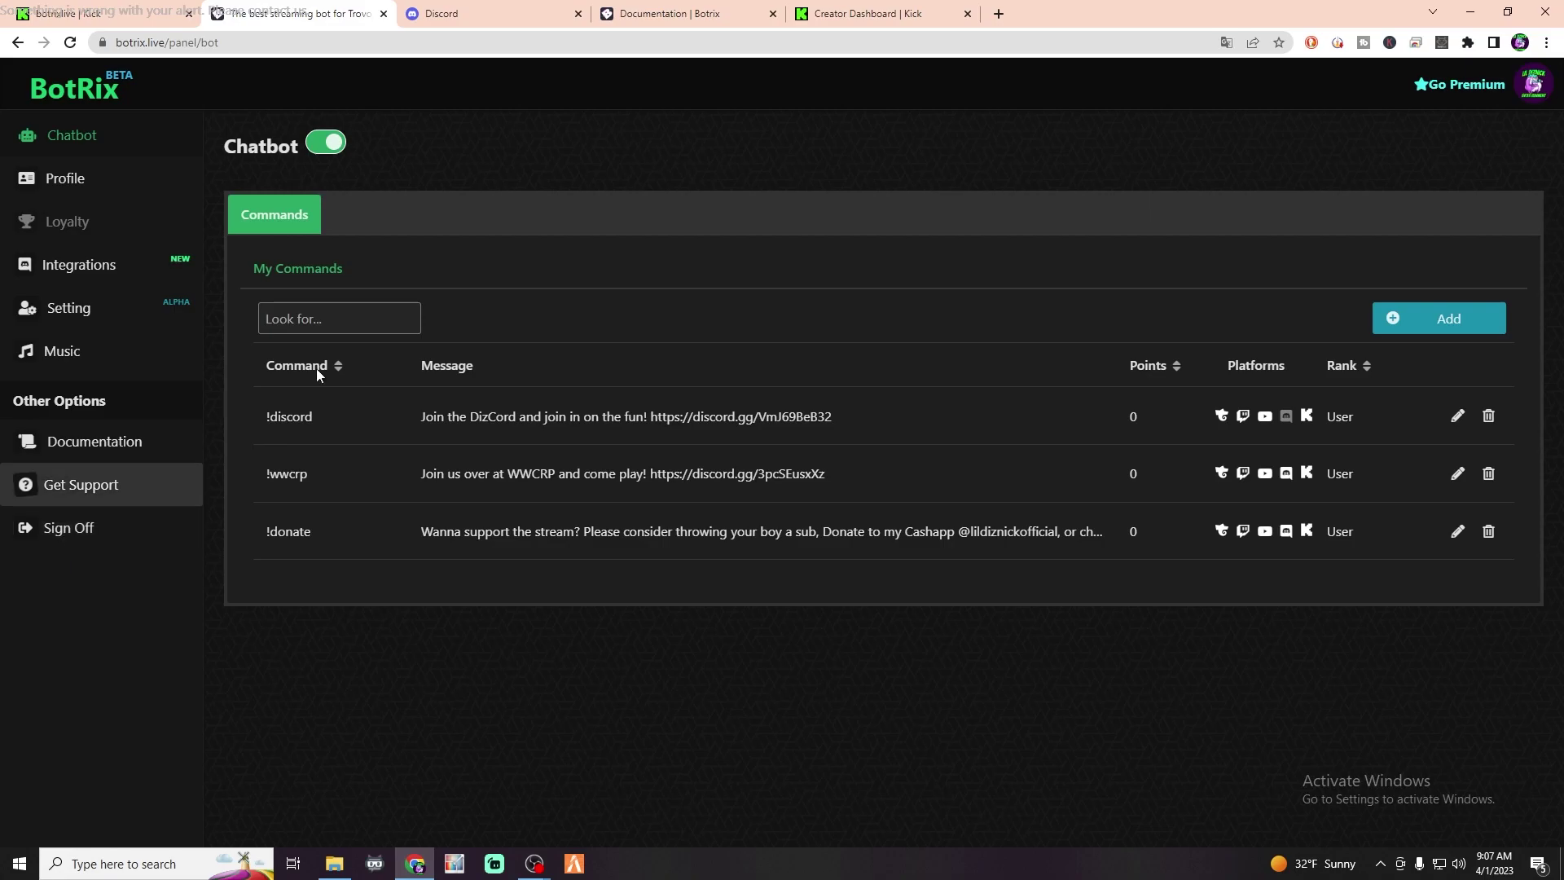
Open the Go Premium page showing the $2.49/month plan perks
click(1454, 90)
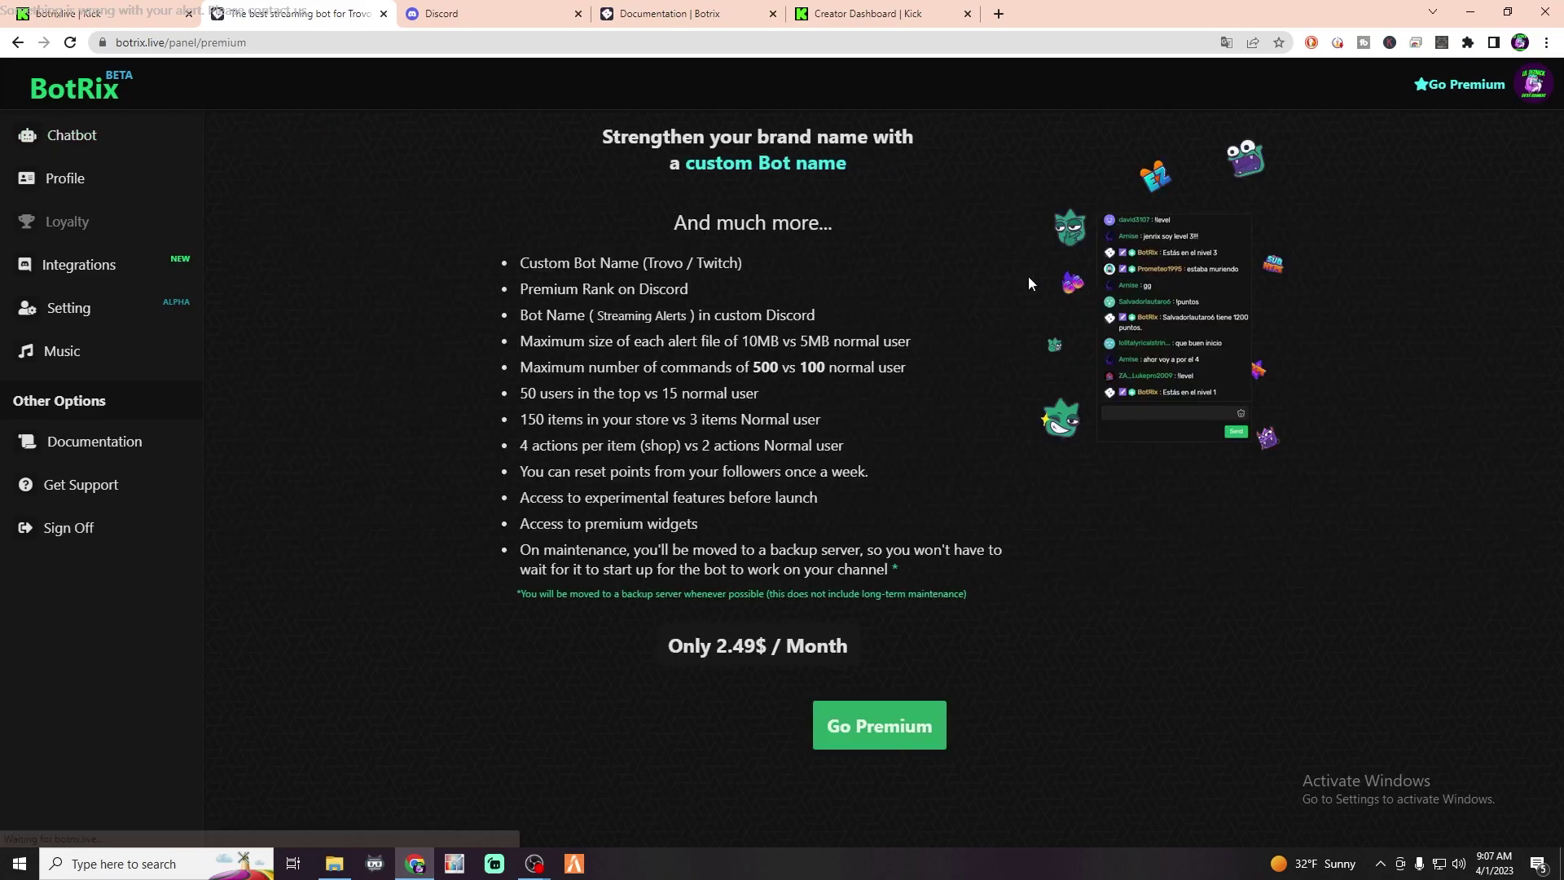